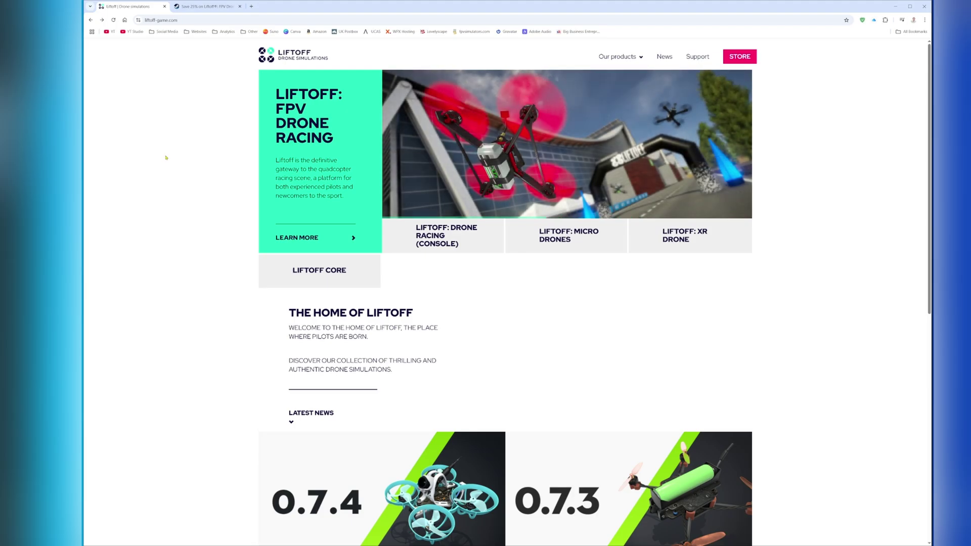
Look over the product range and latest news on the Liftoff home page
scroll(191, 156, "down", 3)
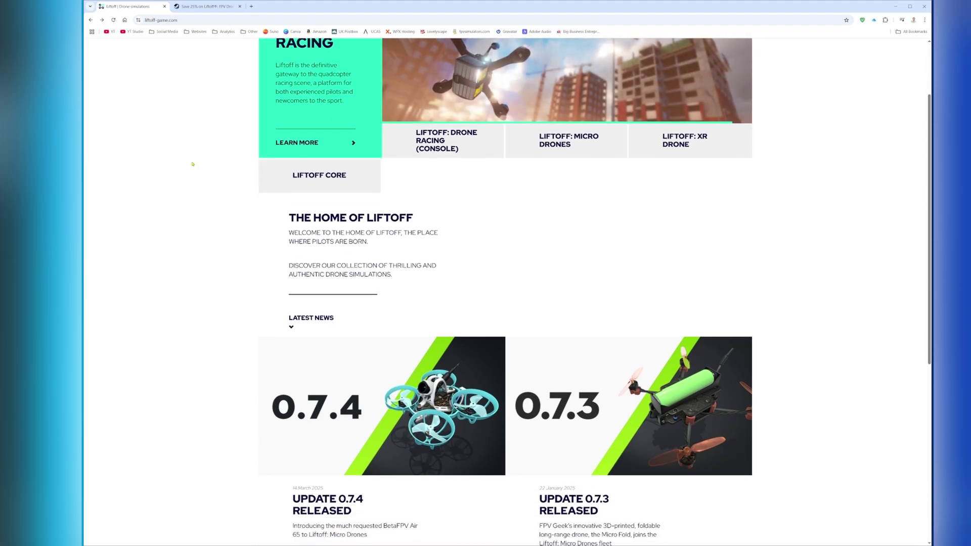
scroll(193, 164, "down", 1)
scroll(193, 164, "down", 2)
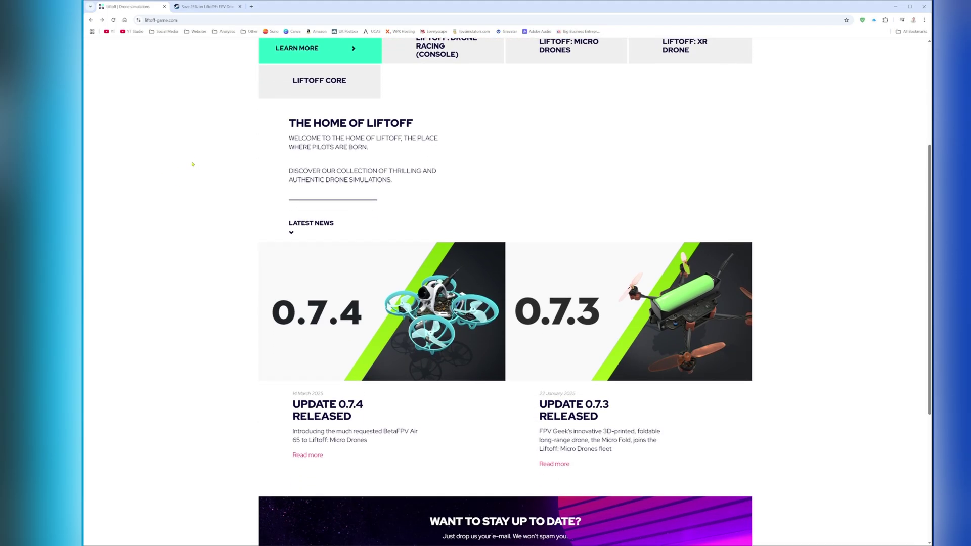
scroll(193, 164, "down", 1)
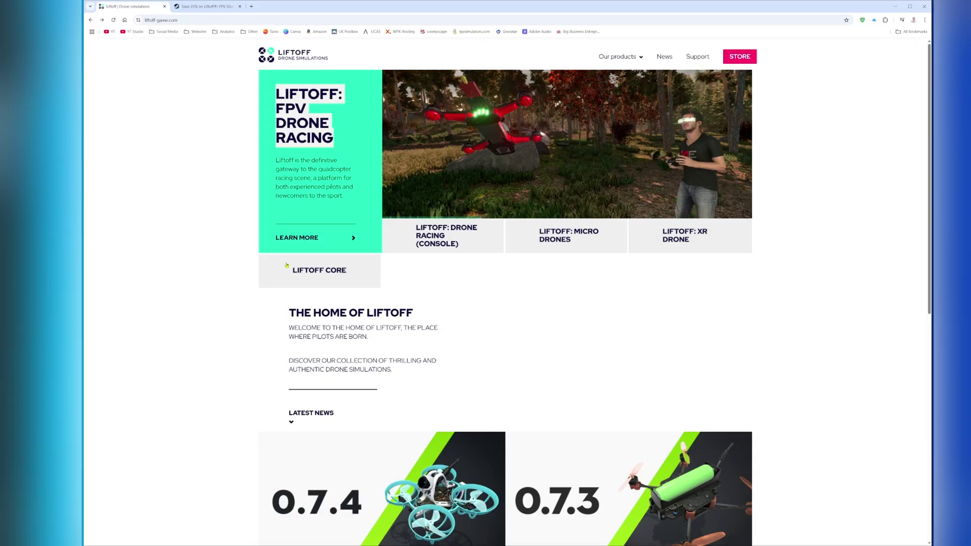
scroll(669, 313, "down", 1)
scroll(294, 142, "up", 1)
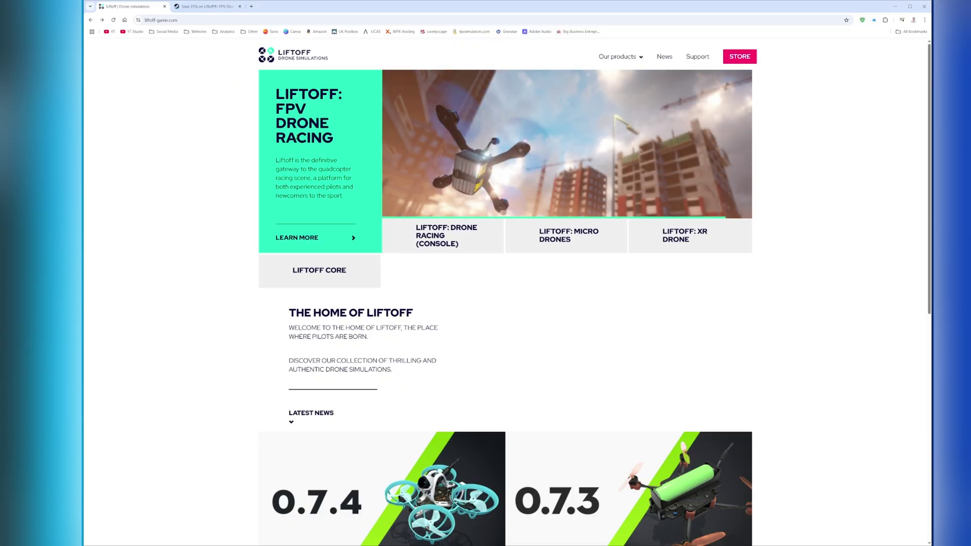
Switch to the Steam store page for Liftoff: FPV Drone Racing and examine its title, price and purchase options
key("ctrl+Tab")
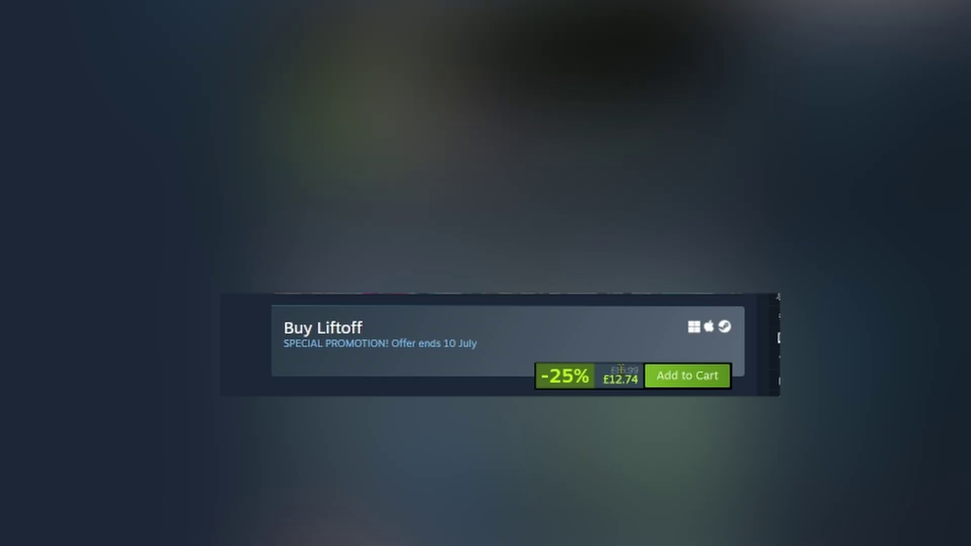
double_click(499, 350)
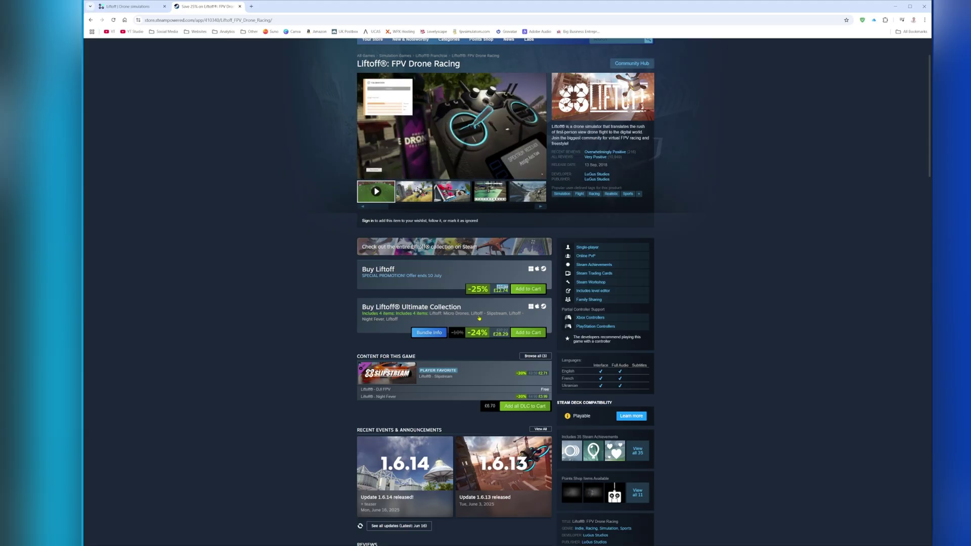
scroll(506, 291, "up", 2)
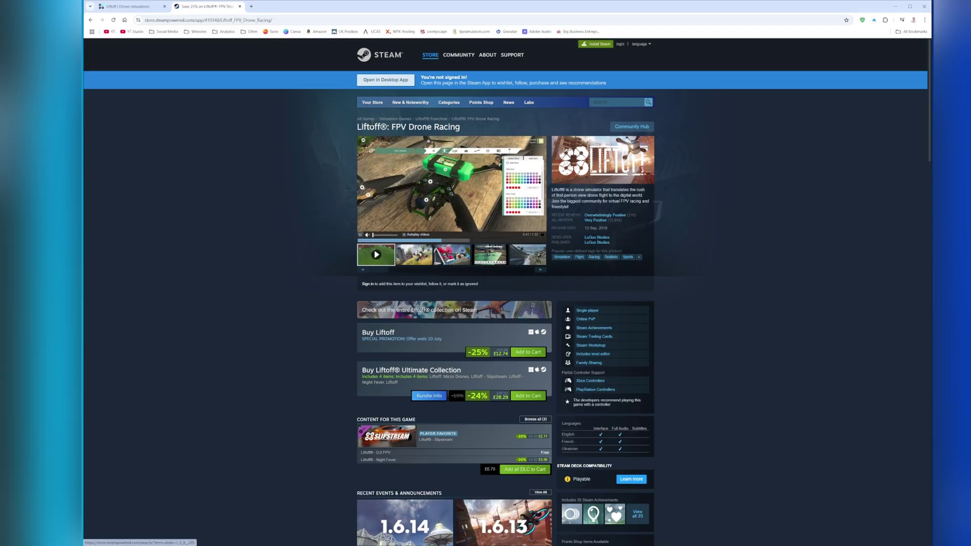
scroll(346, 142, "down", 1)
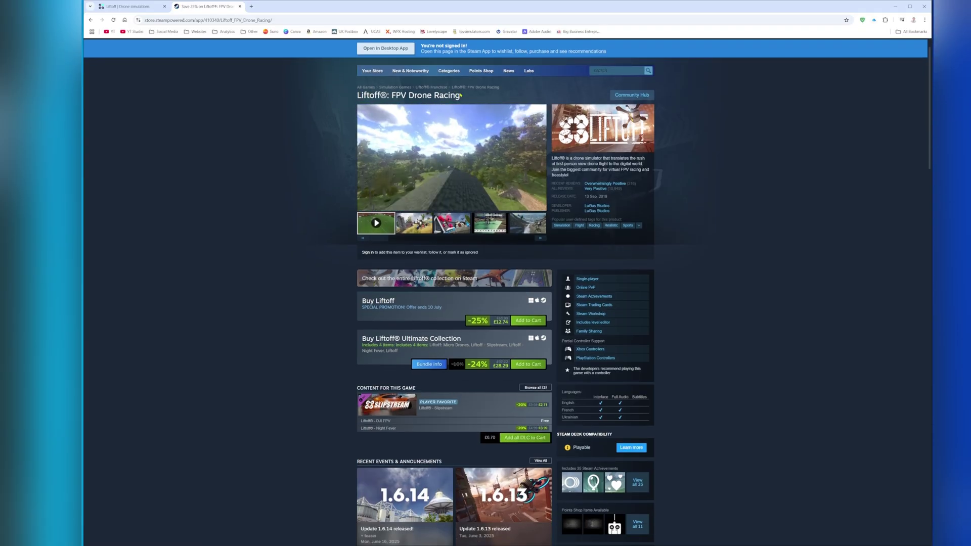
left_click_drag(428, 96, 357, 98)
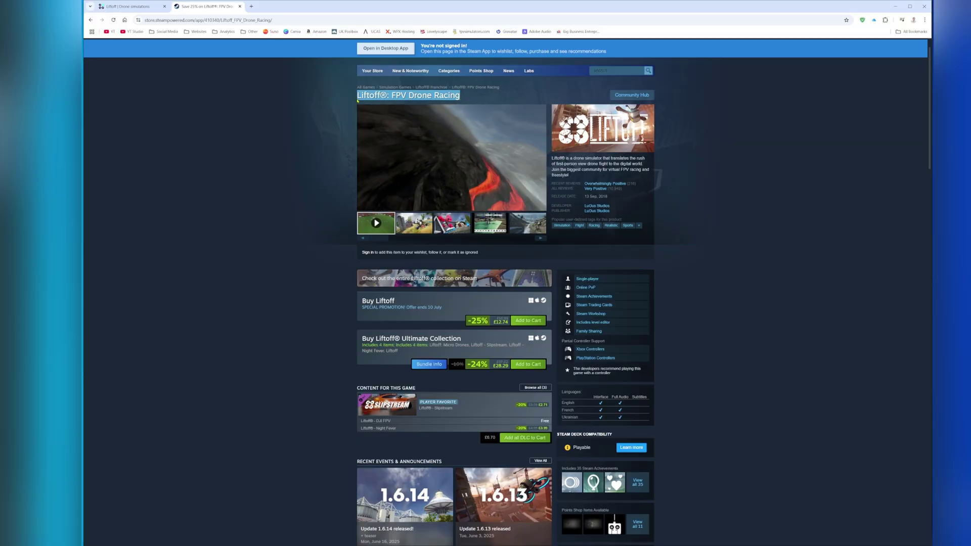
left_click(343, 210)
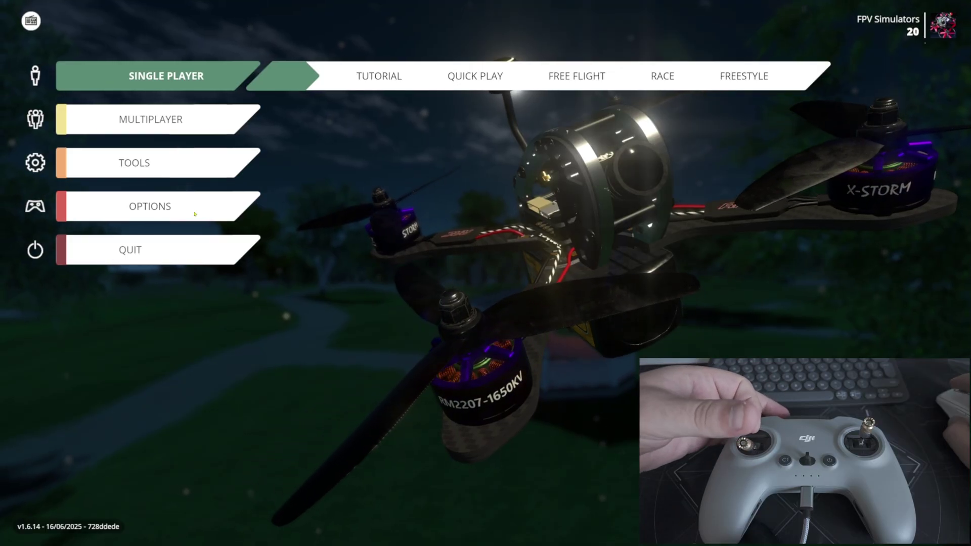
In Liftoff, open the control options and select HID Interface as the controller for calibration
left_click(195, 214)
left_click(638, 210)
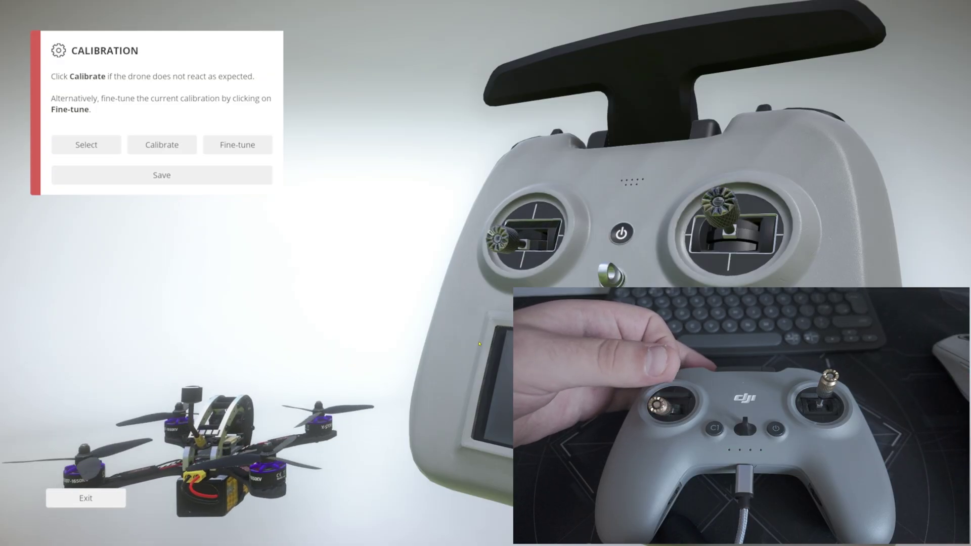
left_click(86, 145)
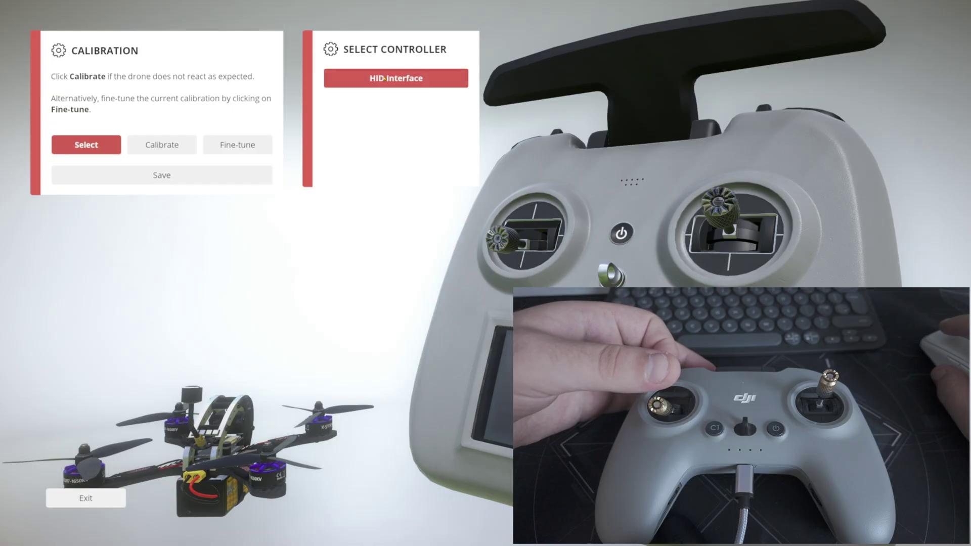
left_click(431, 78)
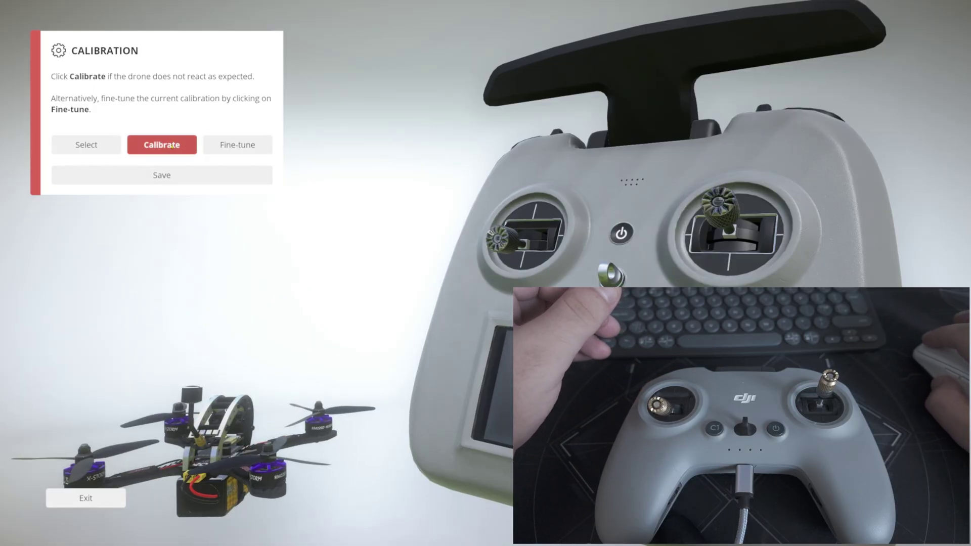
Run the controller calibration and save the finished result
left_click(168, 144)
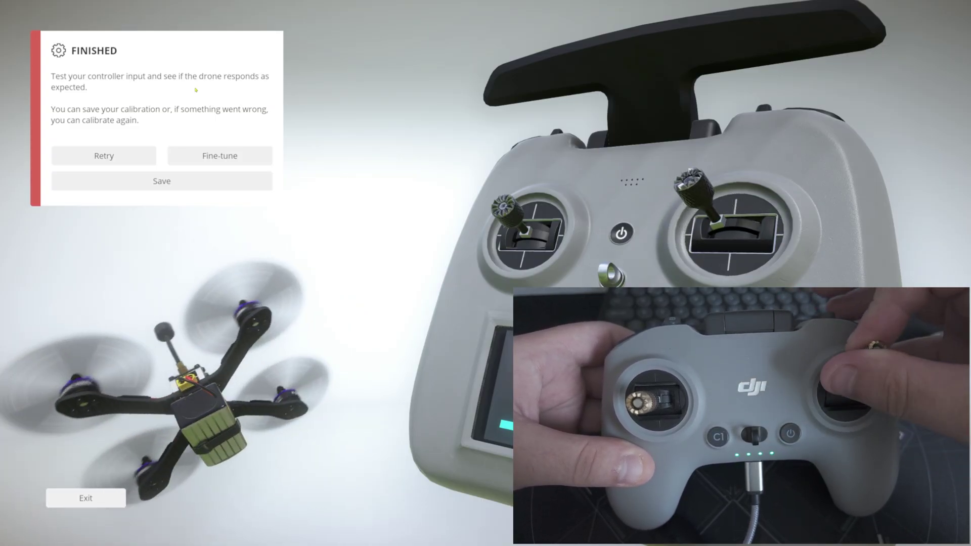
left_click(155, 181)
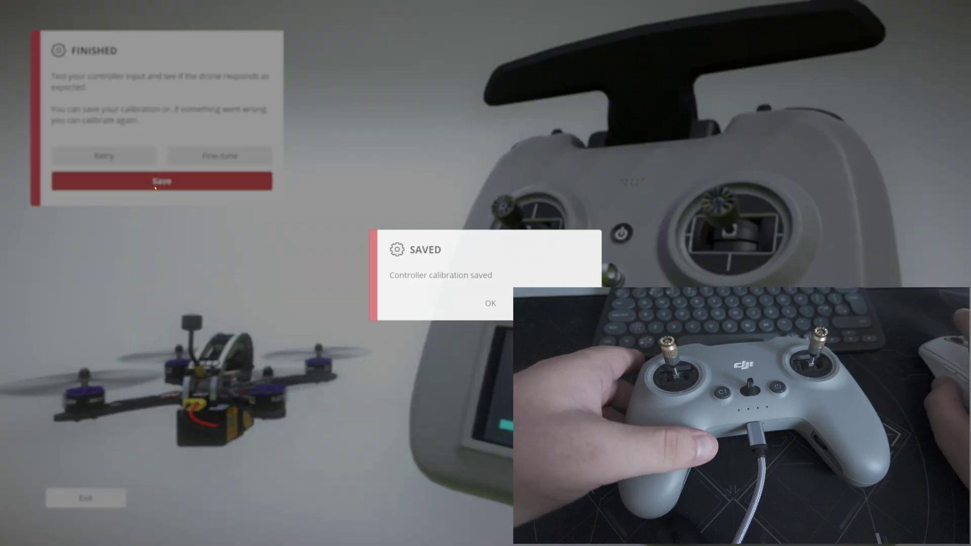
left_click(490, 300)
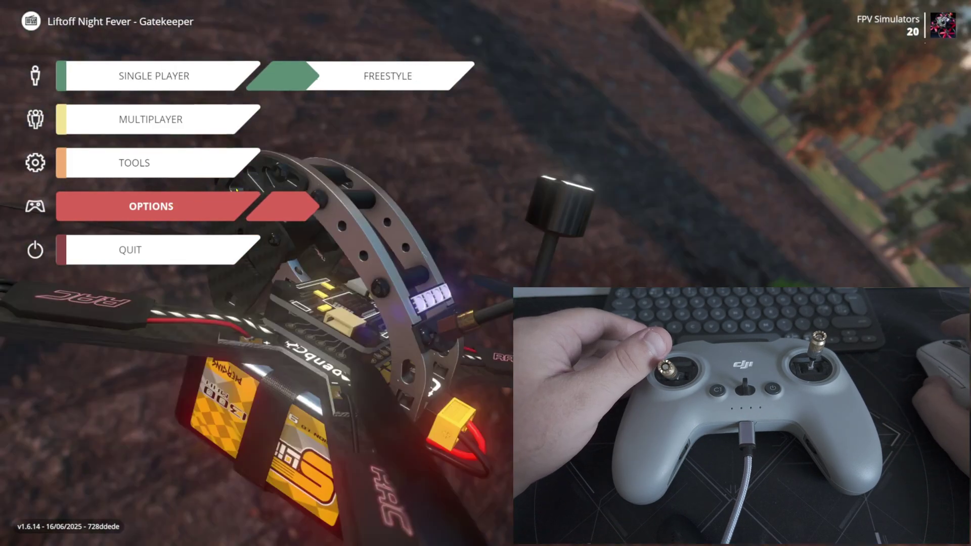
Open the general game options and examine the available unit systems and display languages
left_click(236, 194)
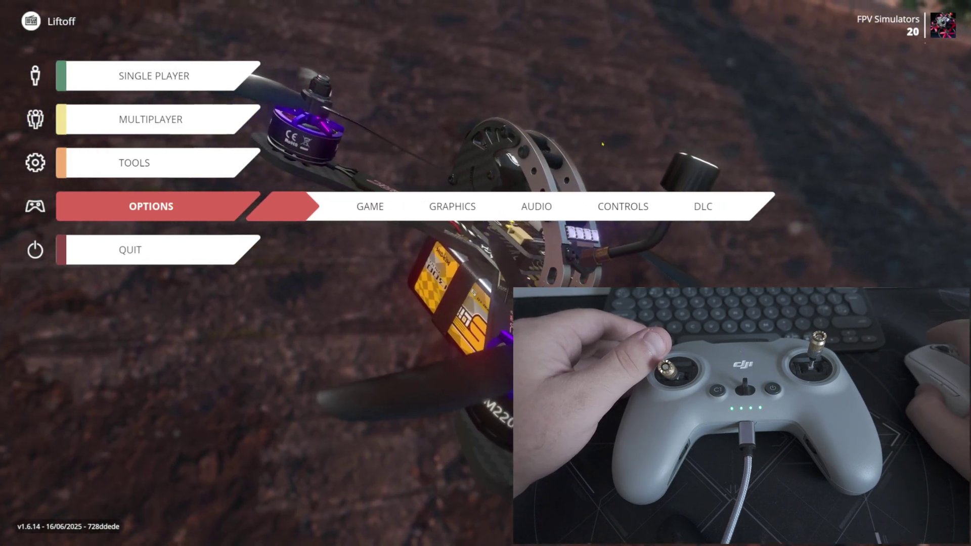
left_click(374, 211)
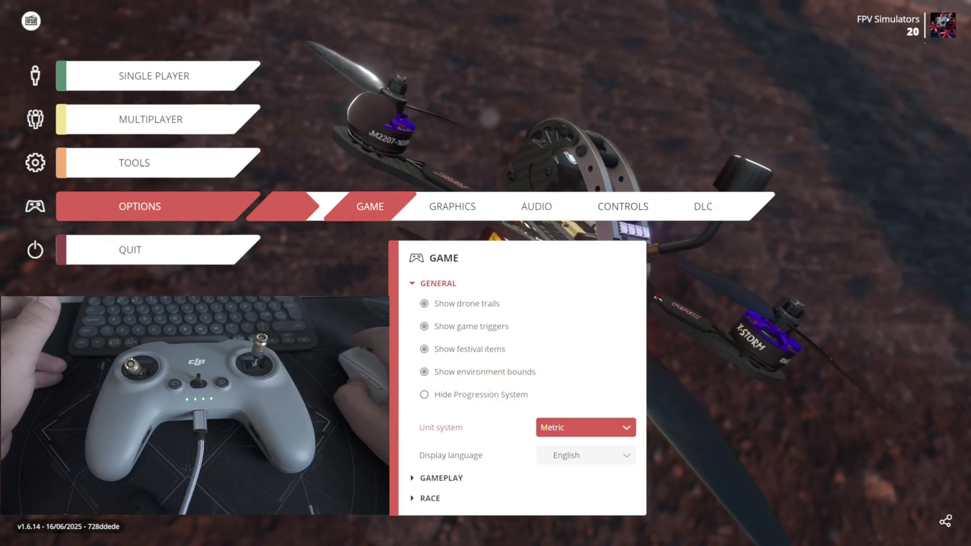
left_click(580, 428)
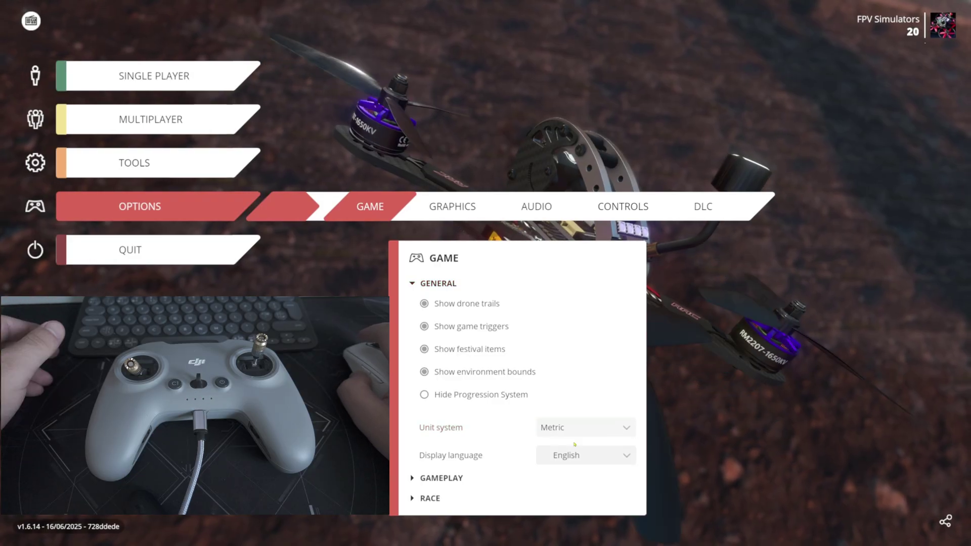
left_click(596, 429)
left_click(618, 456)
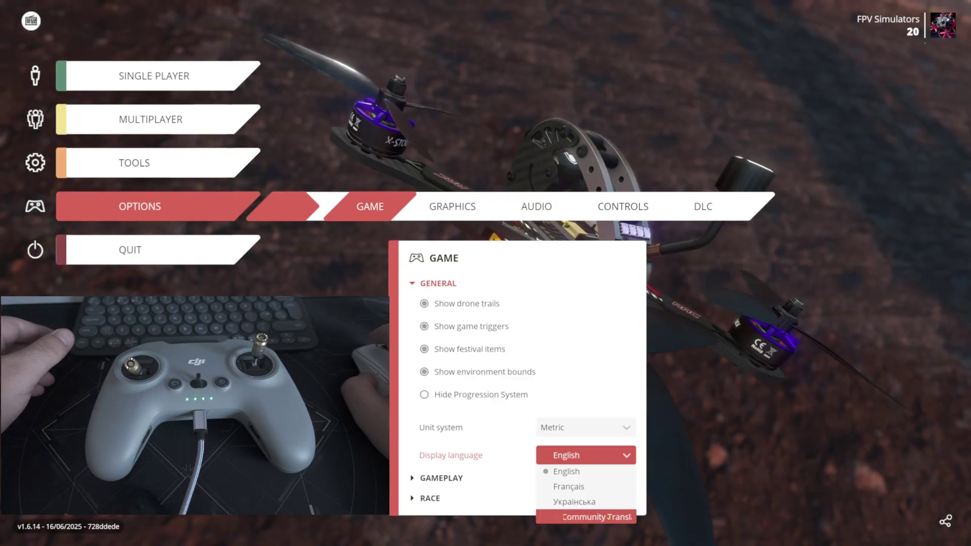
left_click(626, 458)
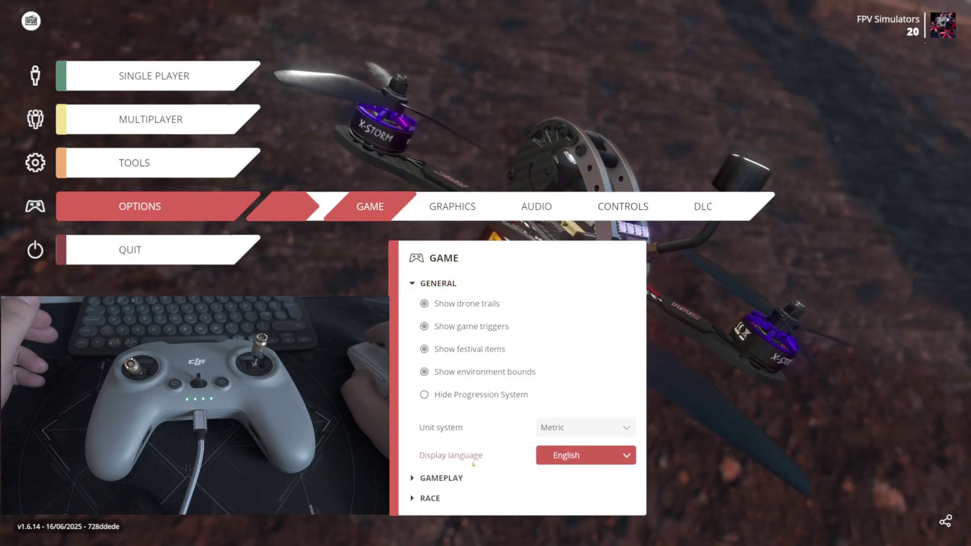
Review the gameplay options, including god mode and stunt detection, and check the race options
left_click(455, 478)
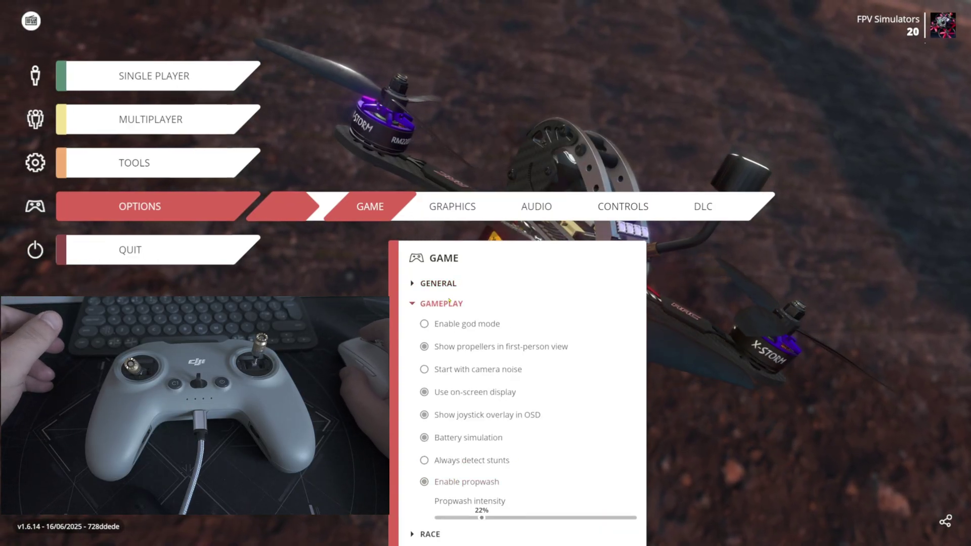
left_click(474, 324)
left_click(442, 324)
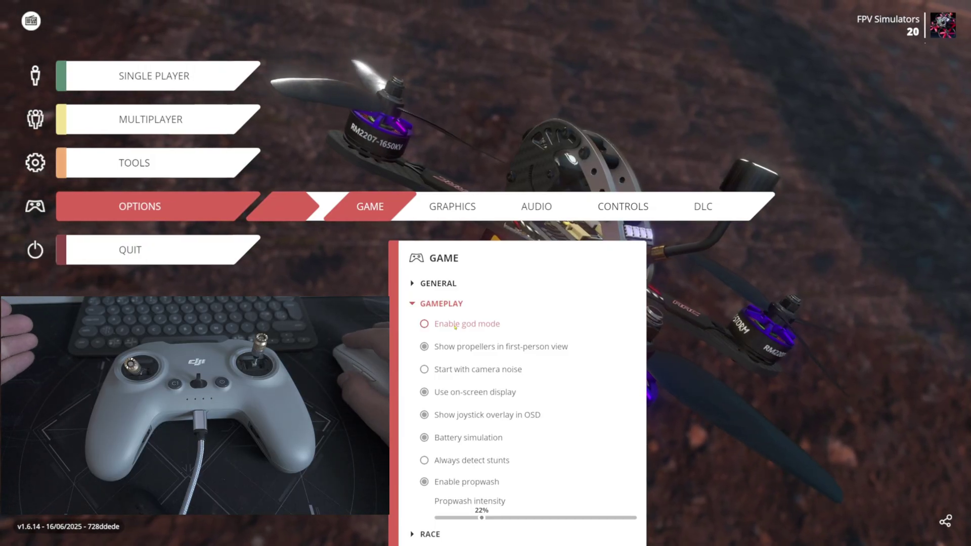
left_click(464, 326)
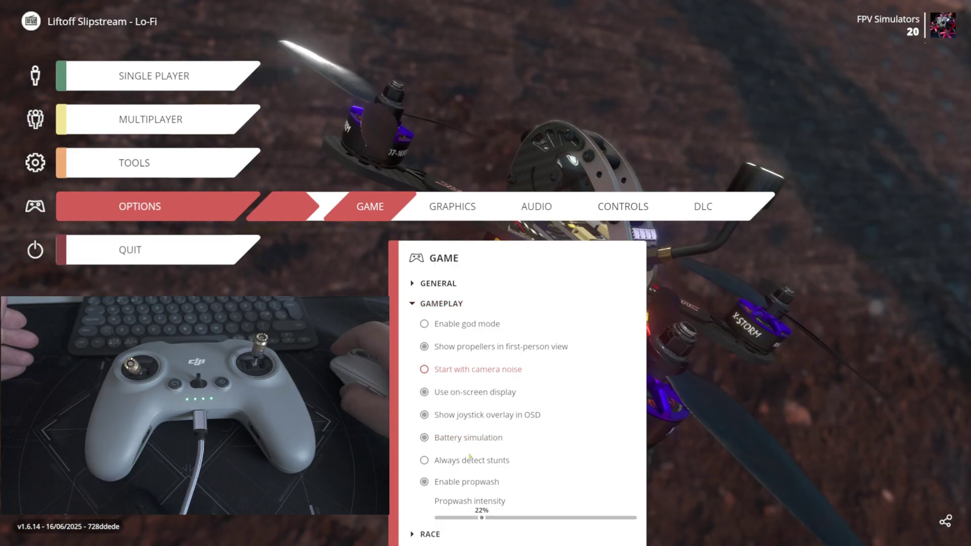
left_click(530, 464)
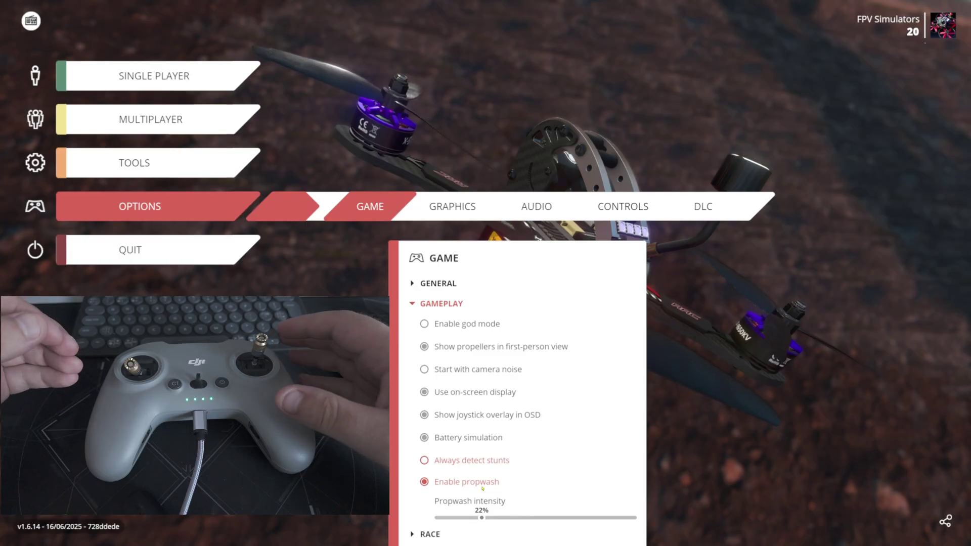
left_click(419, 534)
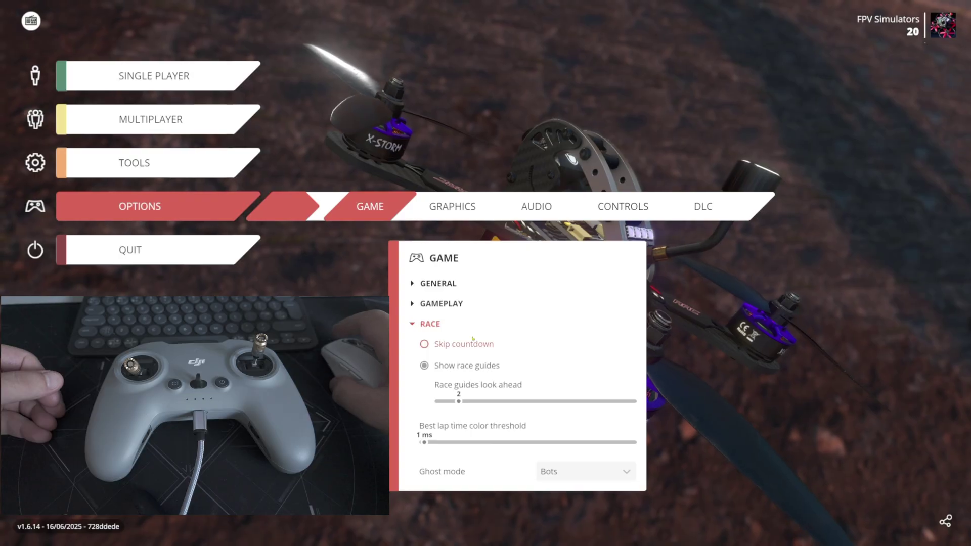
left_click(412, 324)
Review the graphics options and inspect the available choices for the quality setting
left_click(446, 208)
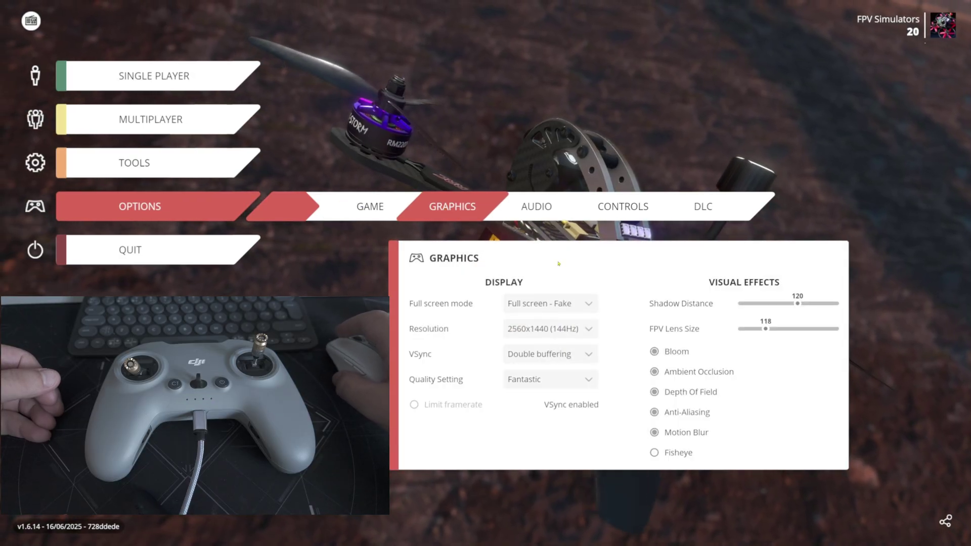
left_click(591, 380)
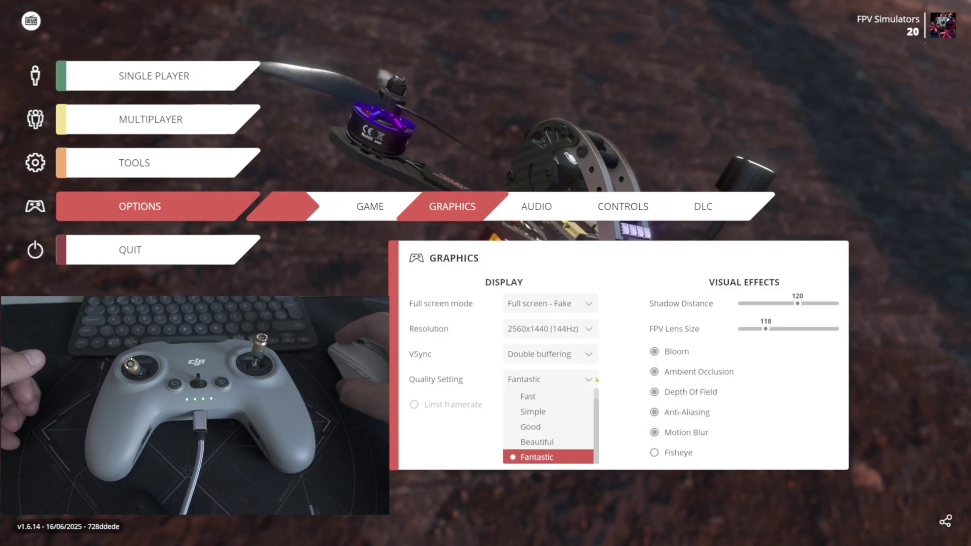
left_click(596, 379)
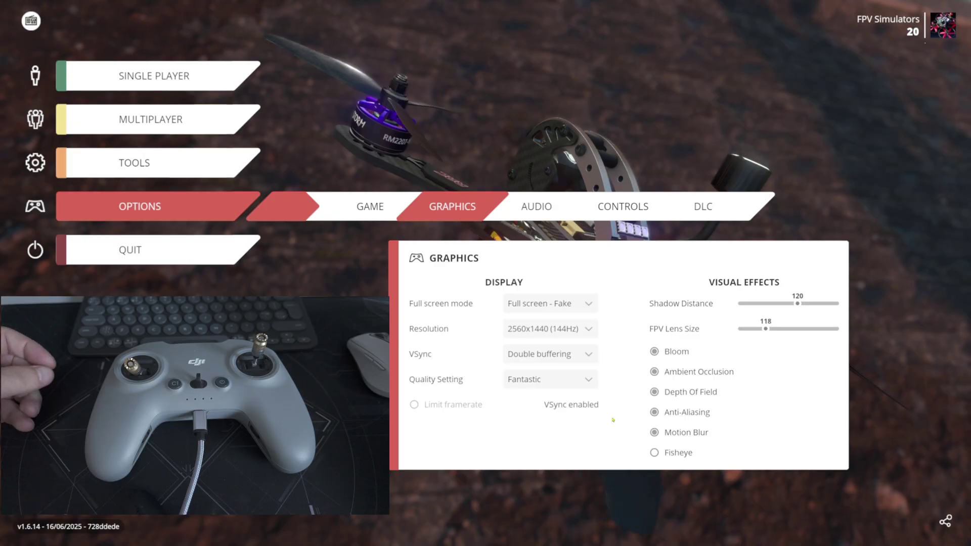
Review the audio options and try out the custom playlist setting
left_click(526, 212)
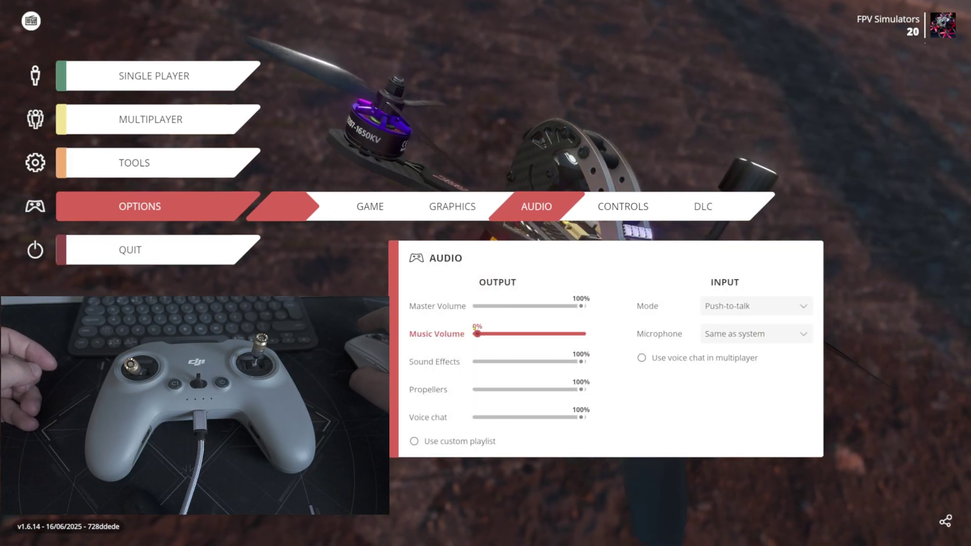
left_click(467, 442)
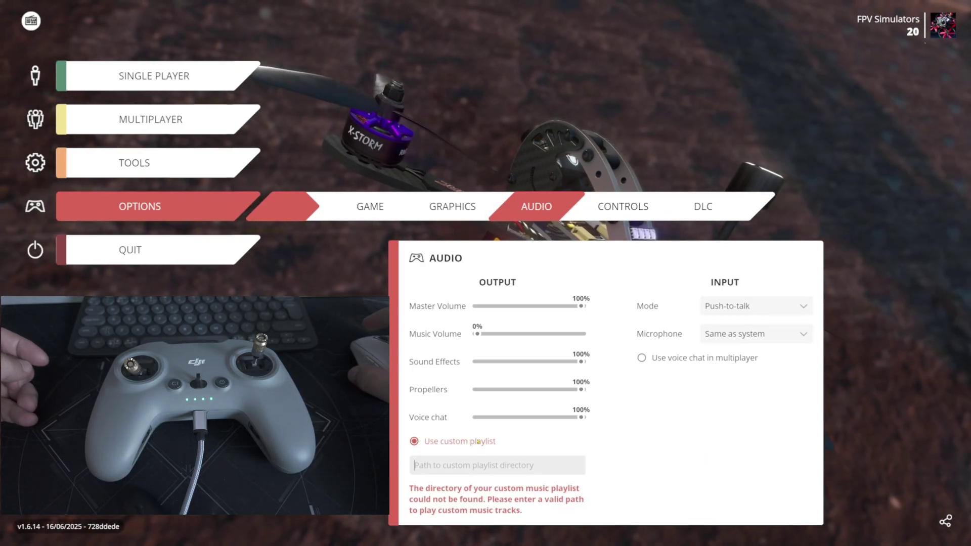
left_click(478, 442)
Open the button assignments and review the controller actions for flight, walking, multiplayer, track editor and replay
left_click(623, 207)
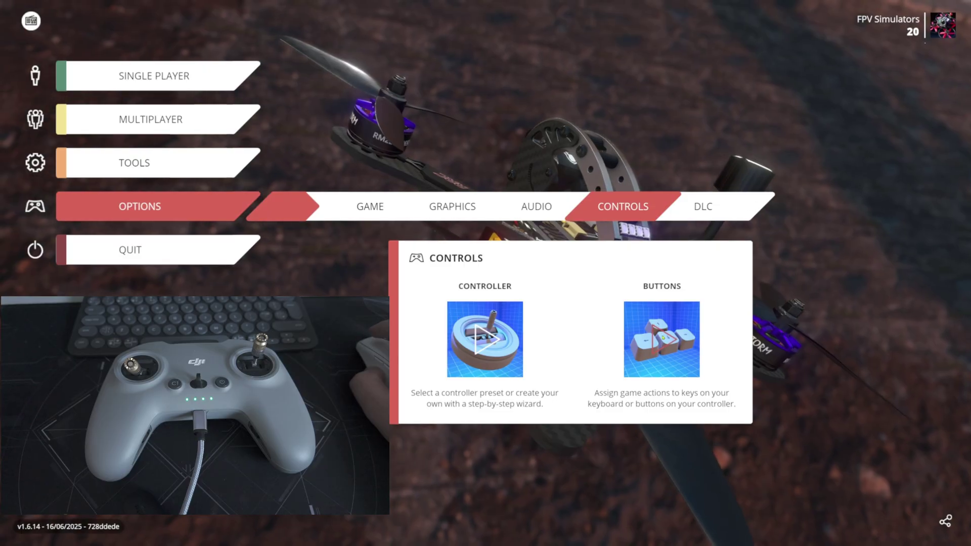
left_click(663, 339)
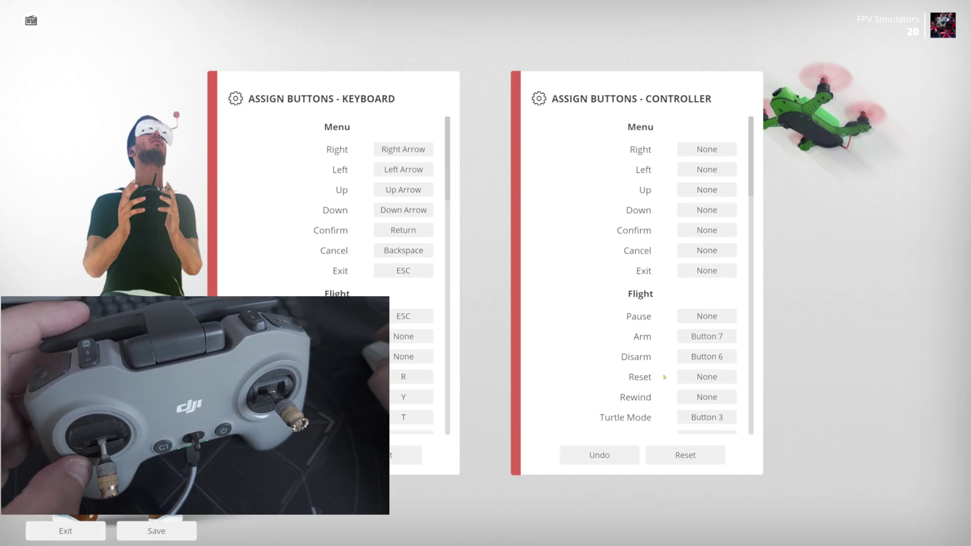
scroll(668, 377, "down", 10)
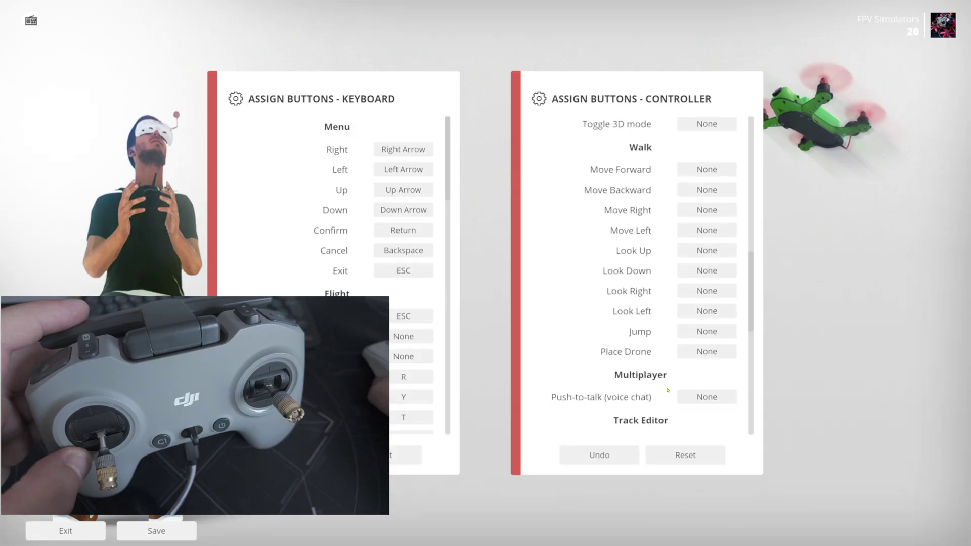
scroll(668, 391, "down", 12)
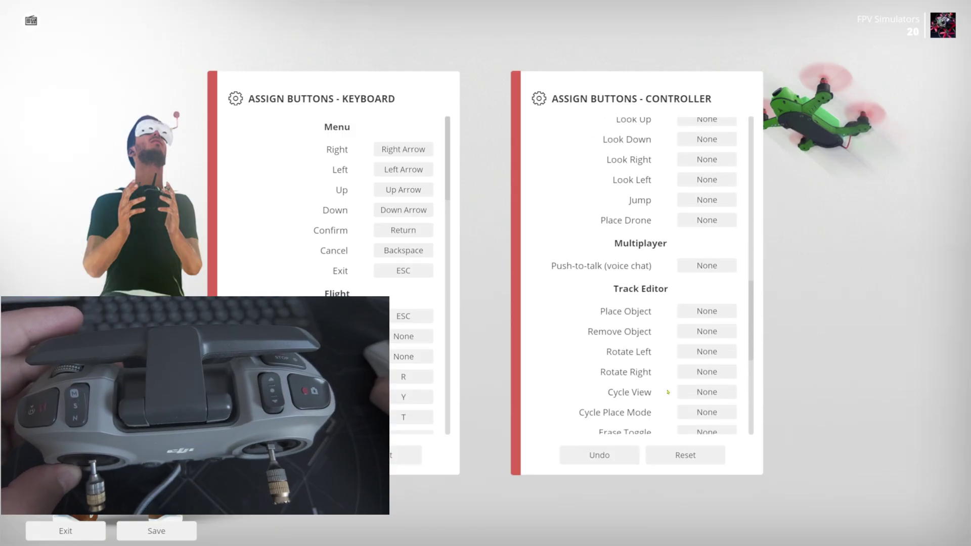
scroll(668, 392, "down", 2)
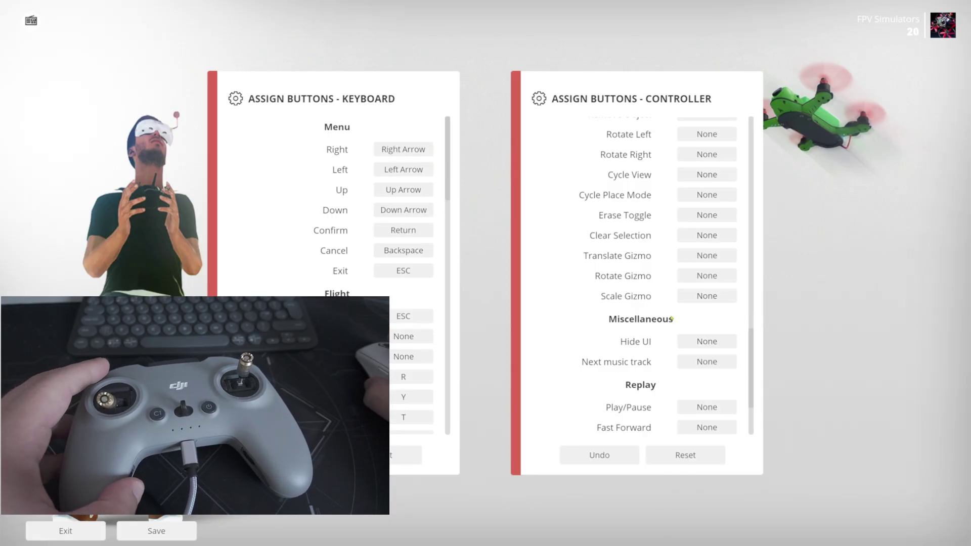
scroll(671, 319, "up", 3)
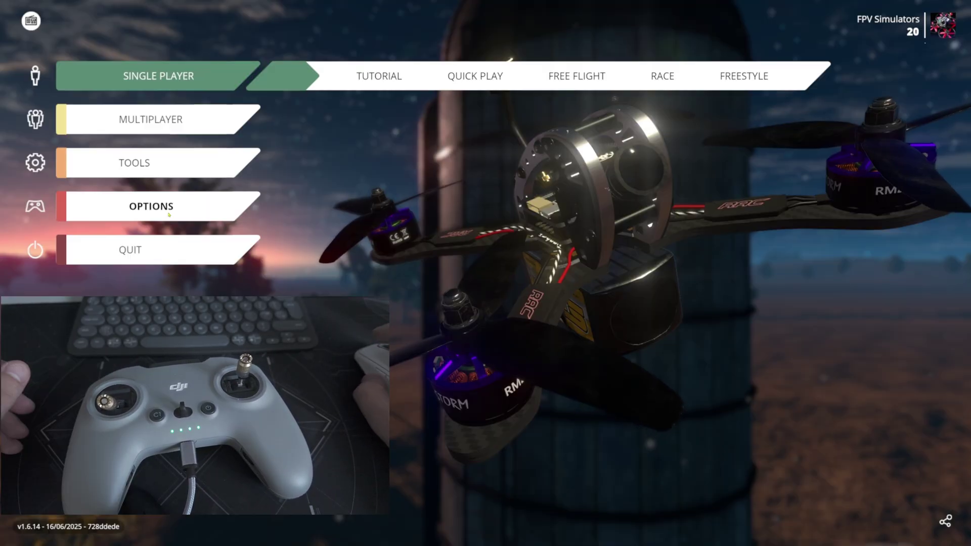
Open the DLC options and check the available add-ons
left_click(151, 206)
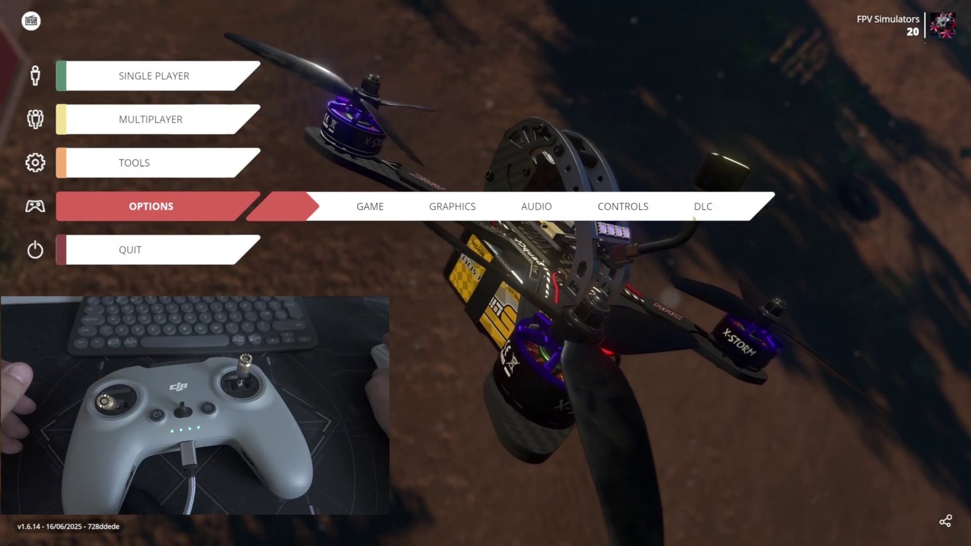
left_click(694, 217)
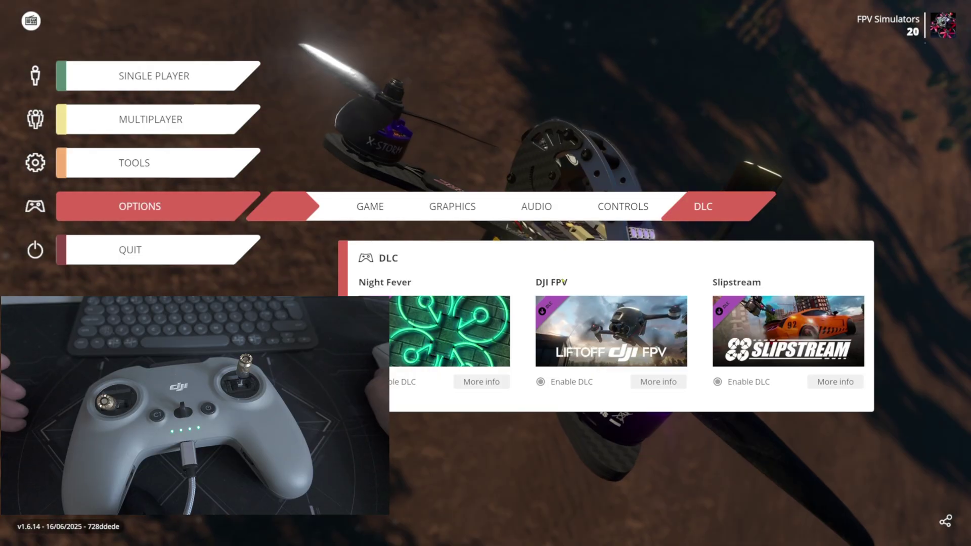
Review the workbench and the other available tools, and check the multiplayer modes
left_click(182, 167)
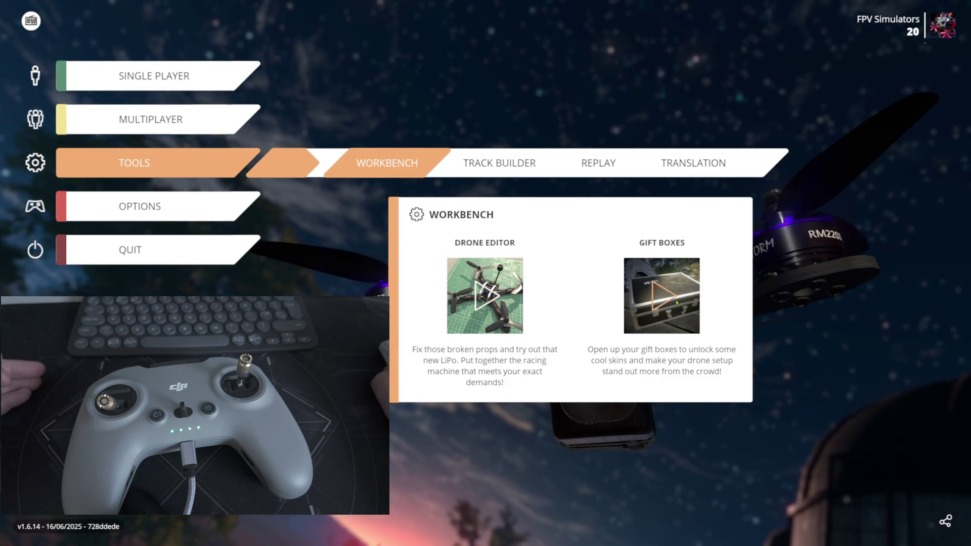
mouse_move(491, 163)
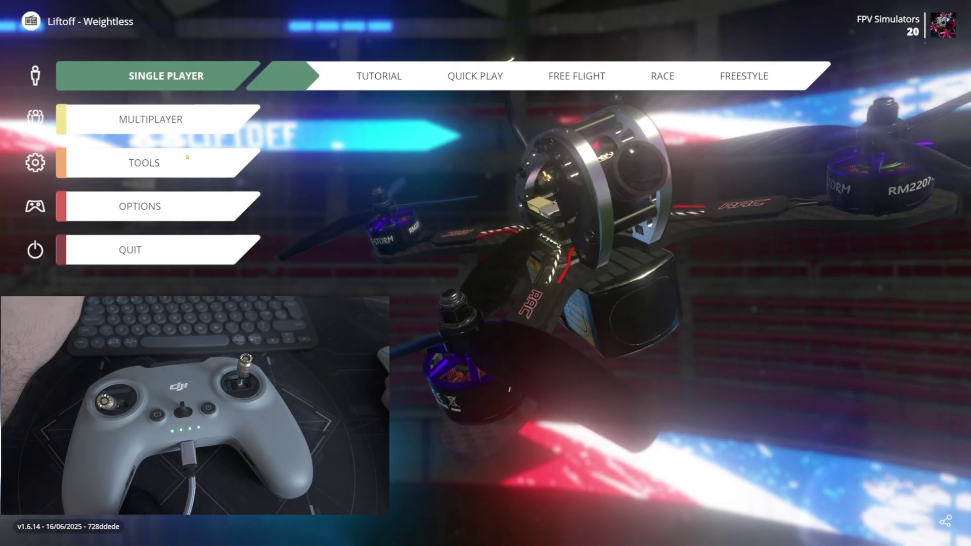
key("Down")
key("Down")
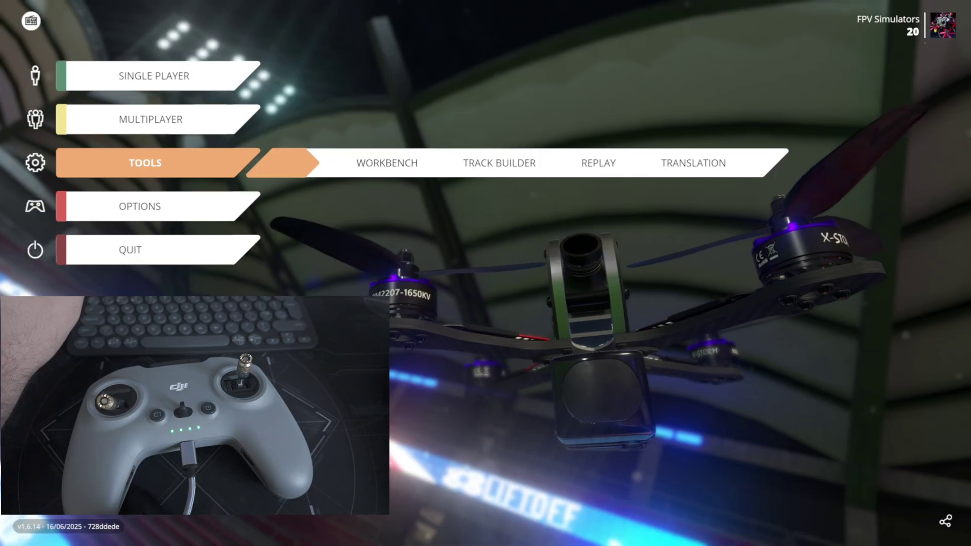
mouse_move(935, 41)
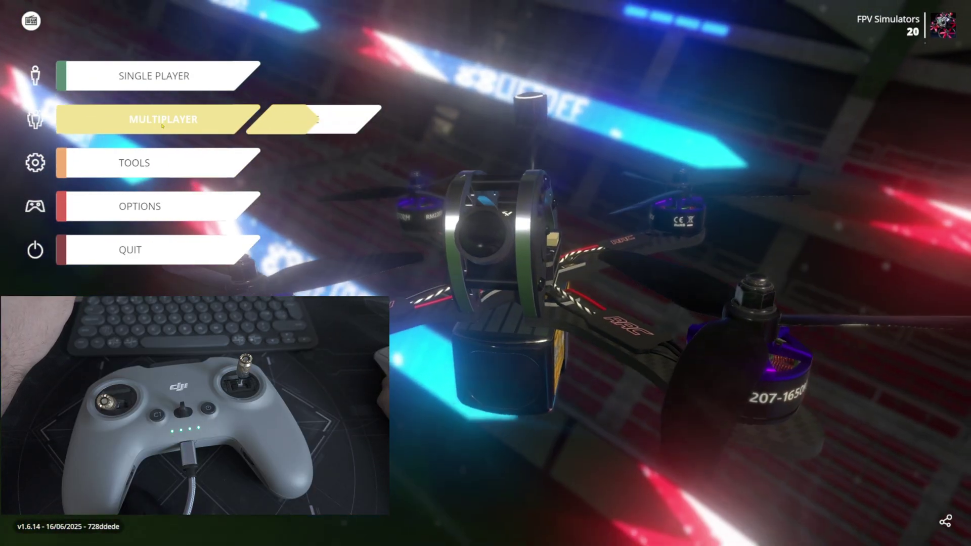
mouse_move(162, 126)
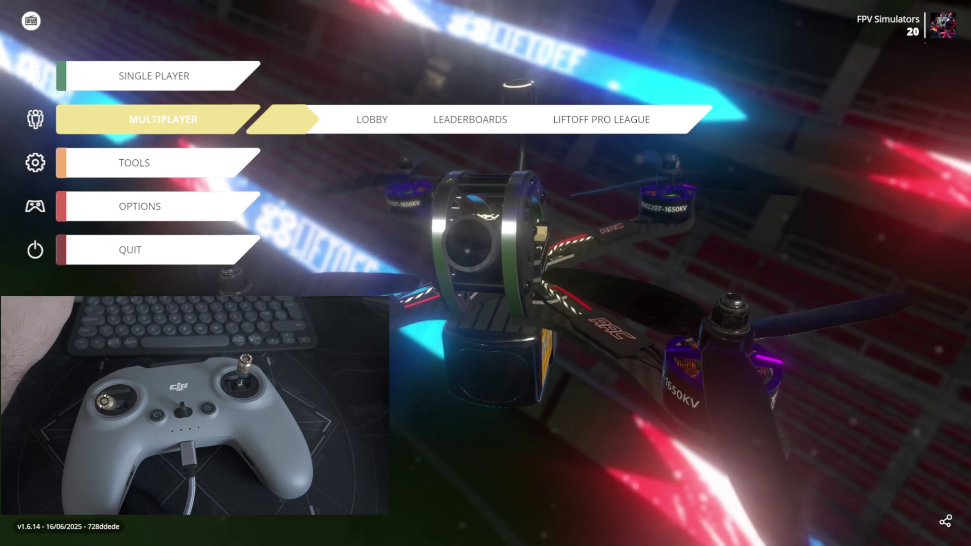
Start a single-player free flight session to reach the level selection
key("Up")
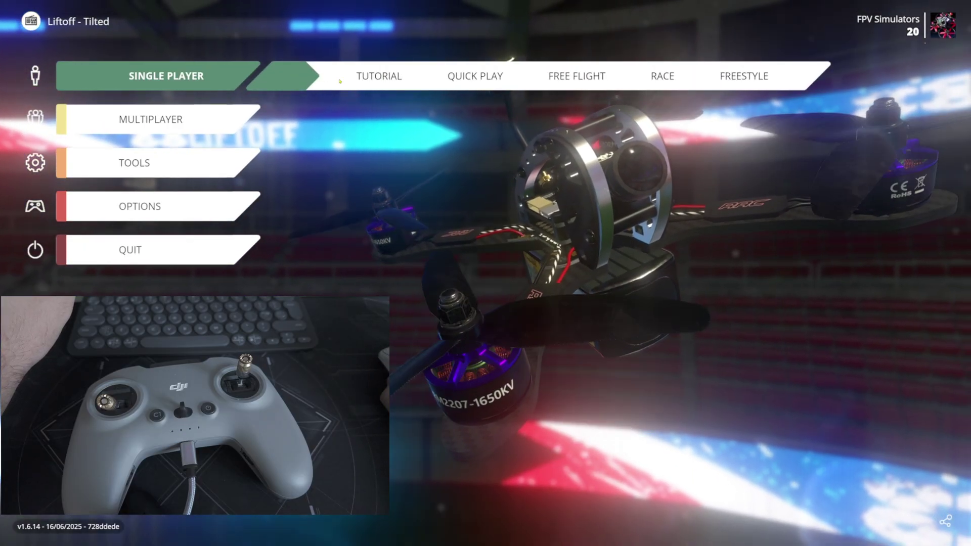
mouse_move(596, 76)
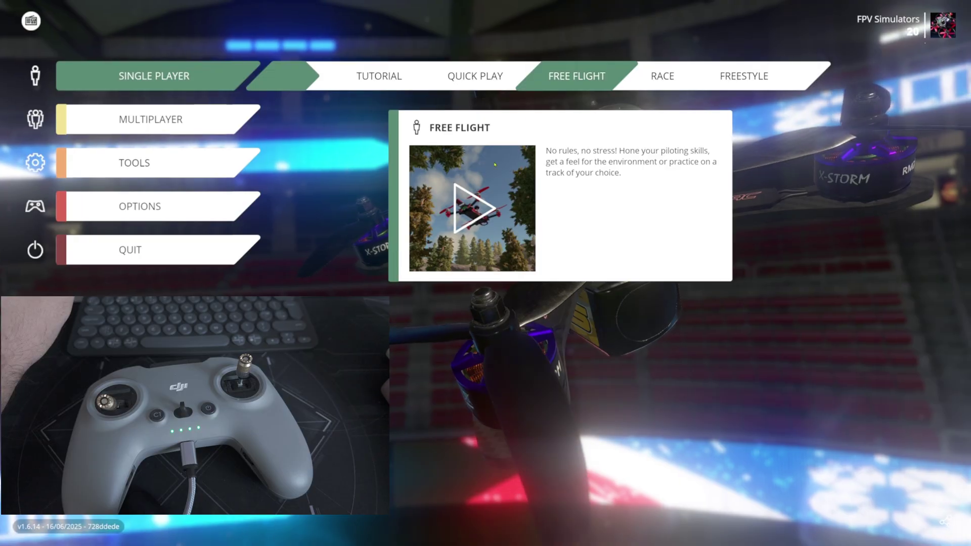
left_click(470, 209)
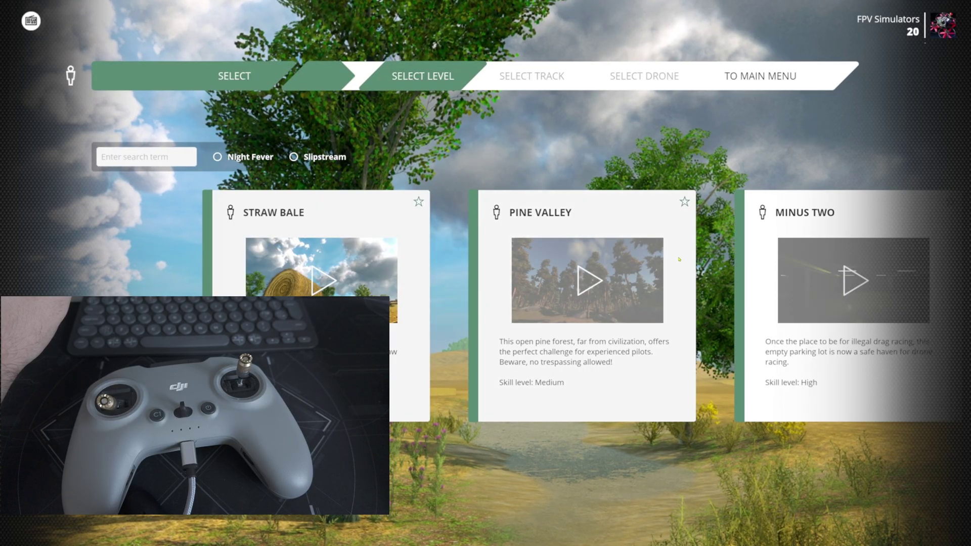
Browse the free flight levels and examine their Slipstream variants
scroll(686, 345, "down", 10)
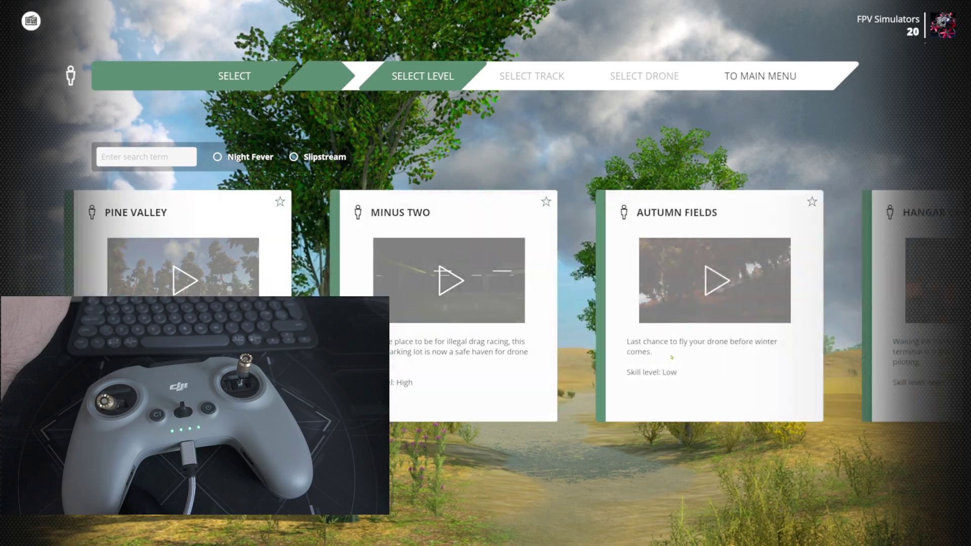
scroll(671, 361, "down", 2)
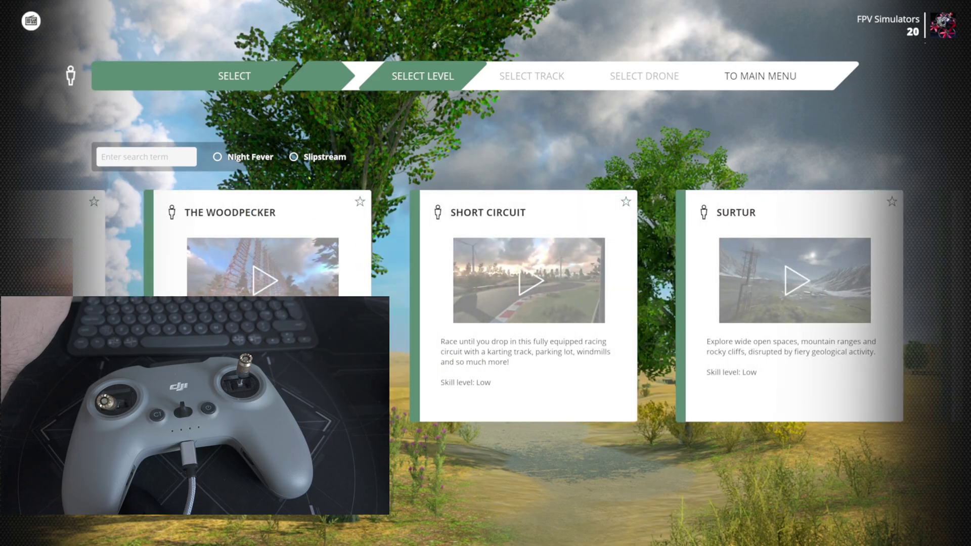
scroll(732, 321, "down", 1)
scroll(731, 321, "down", 2)
scroll(662, 326, "up", 2)
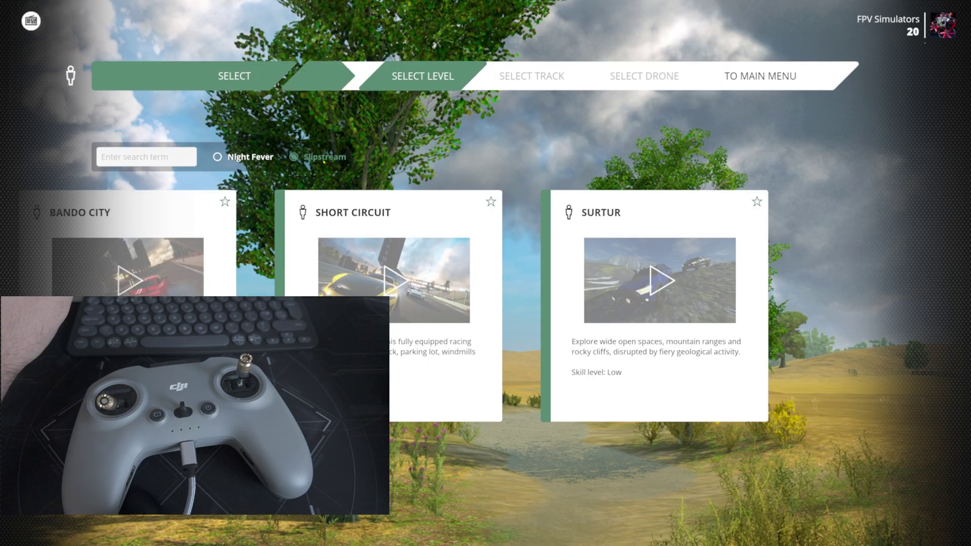
scroll(548, 319, "up", 1)
scroll(548, 320, "up", 1)
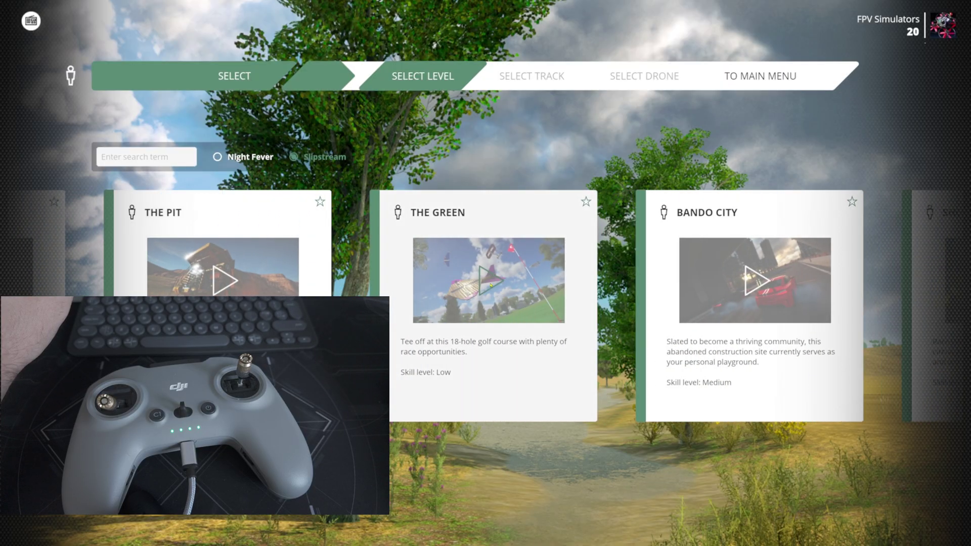
scroll(548, 320, "up", 1)
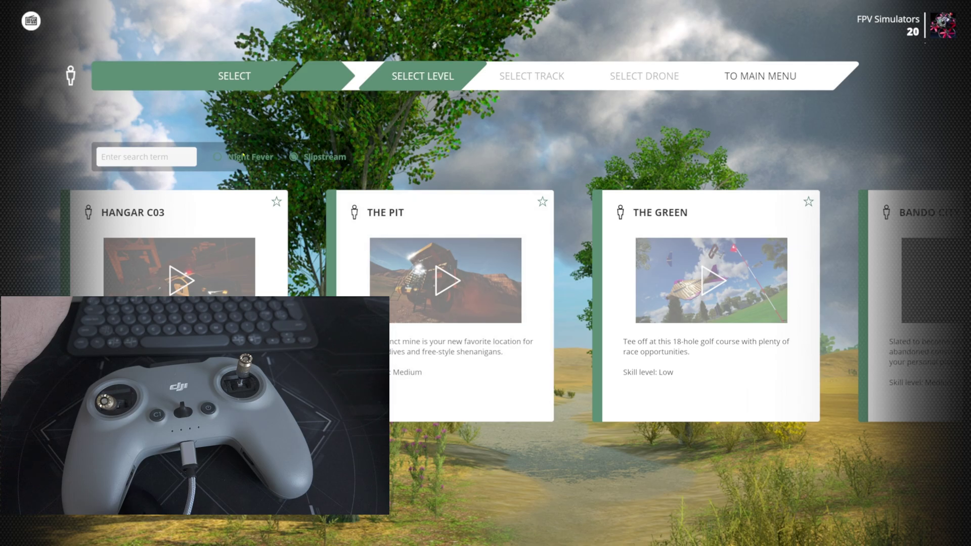
Preview the Night Fever level variants and switch both the Night Fever and Slipstream variants off
left_click(242, 157)
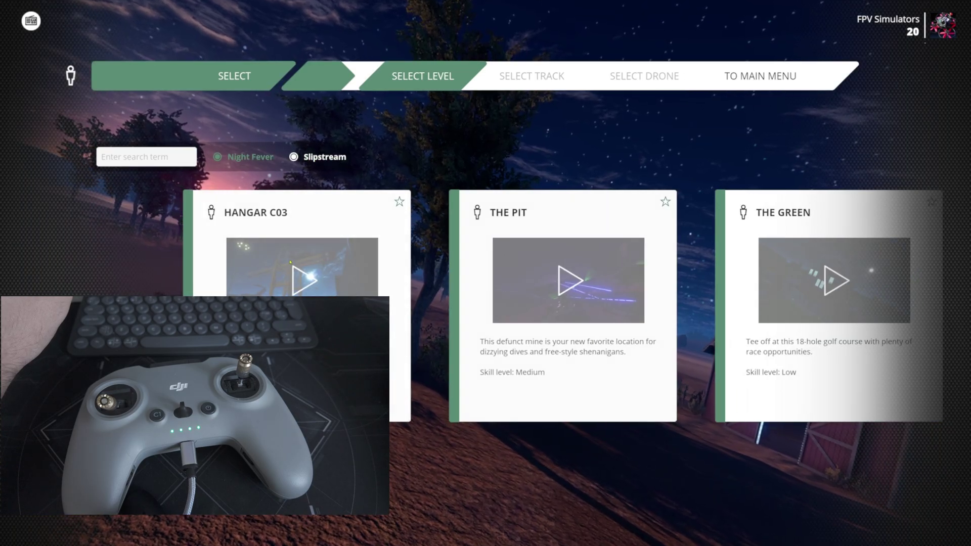
left_click(316, 158)
left_click(266, 157)
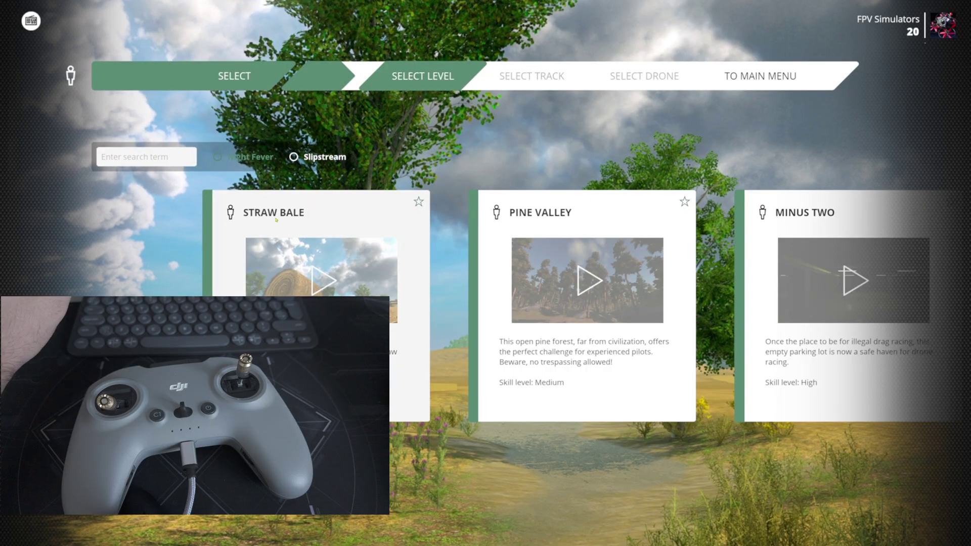
Choose the Straw Bale level with No Track and set the drone origin filter to All
left_click(335, 285)
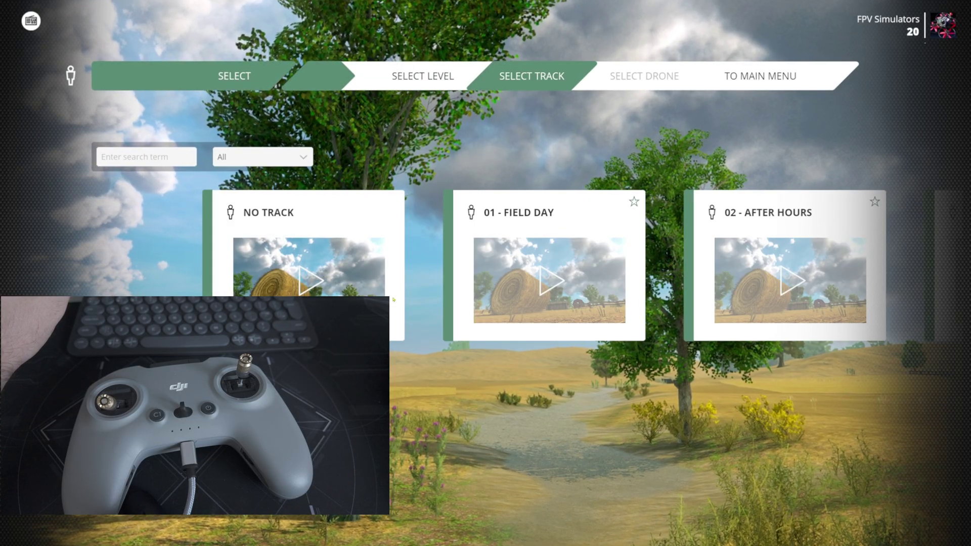
left_click(325, 282)
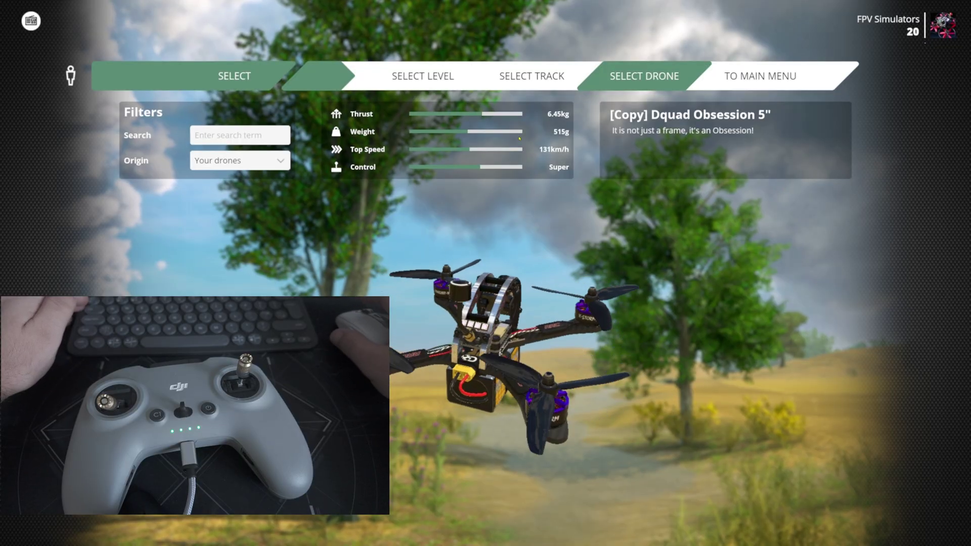
left_click(239, 161)
left_click(213, 158)
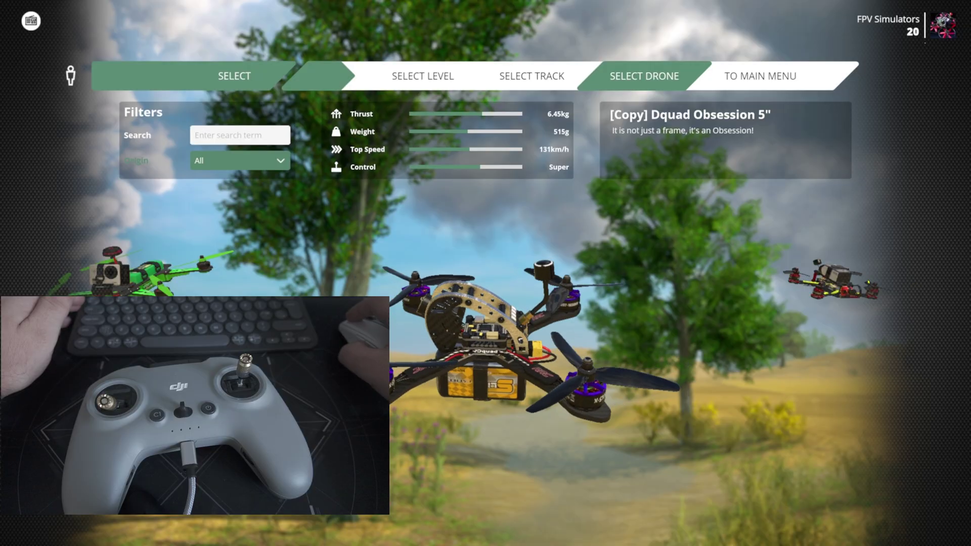
Browse the available drones and compare their stats, from the Dquad Obsession 5" through to the DJI FPV Drone
left_click(805, 184)
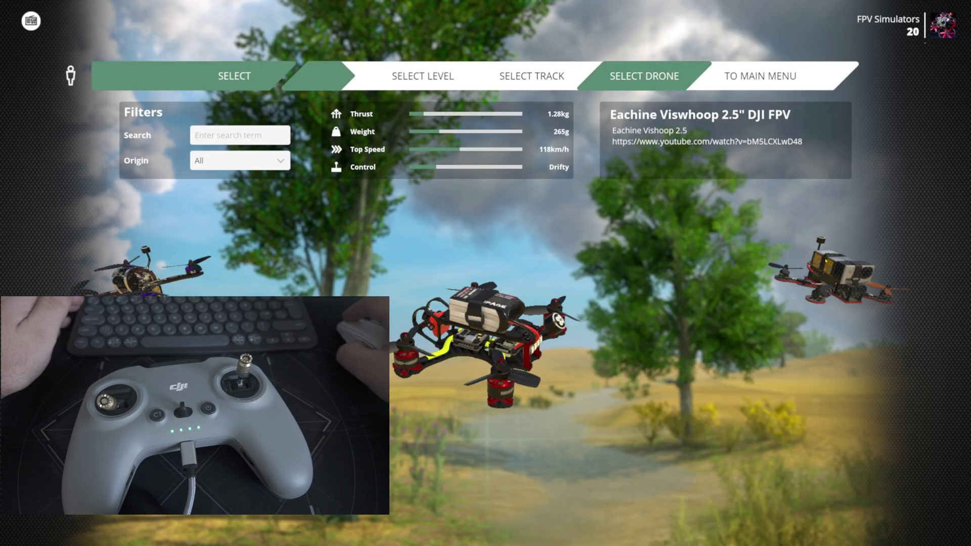
key("Right")
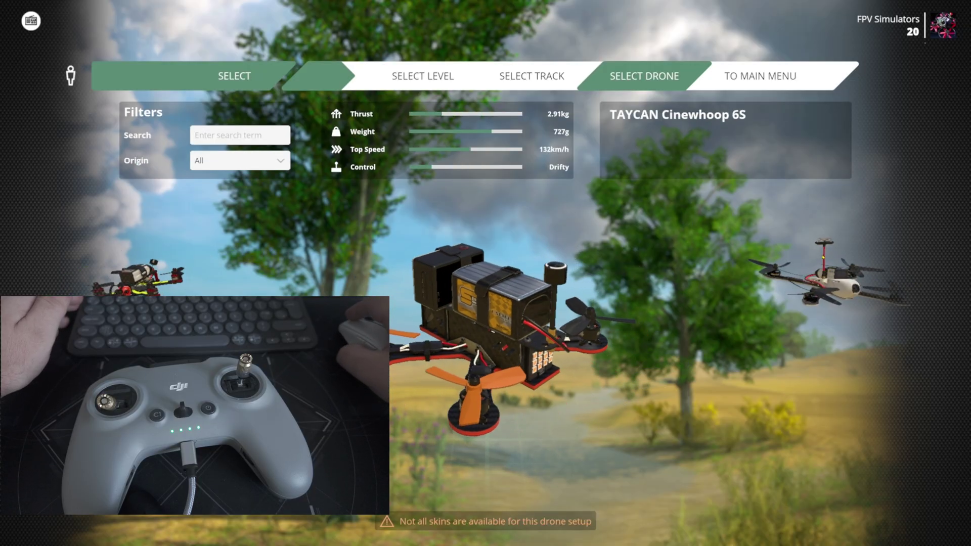
key("Right")
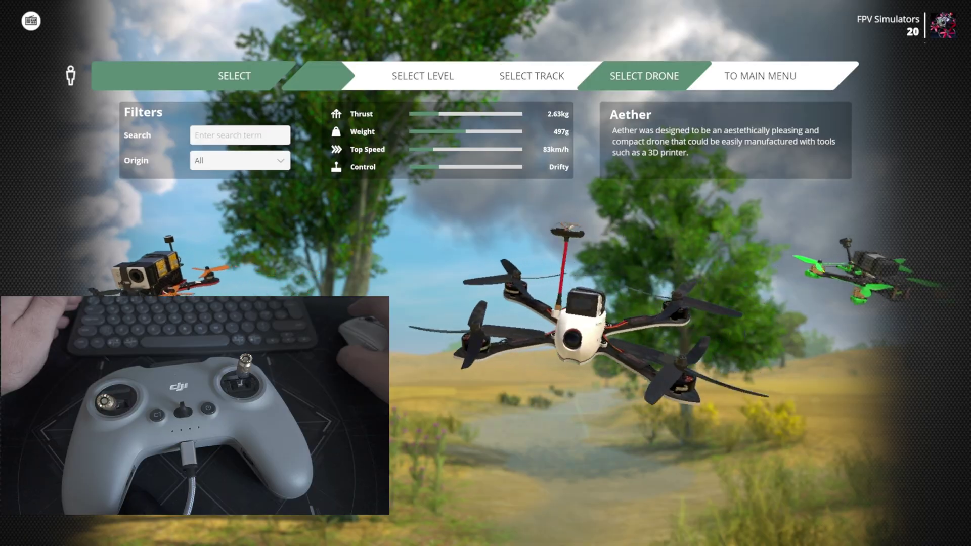
key("Right")
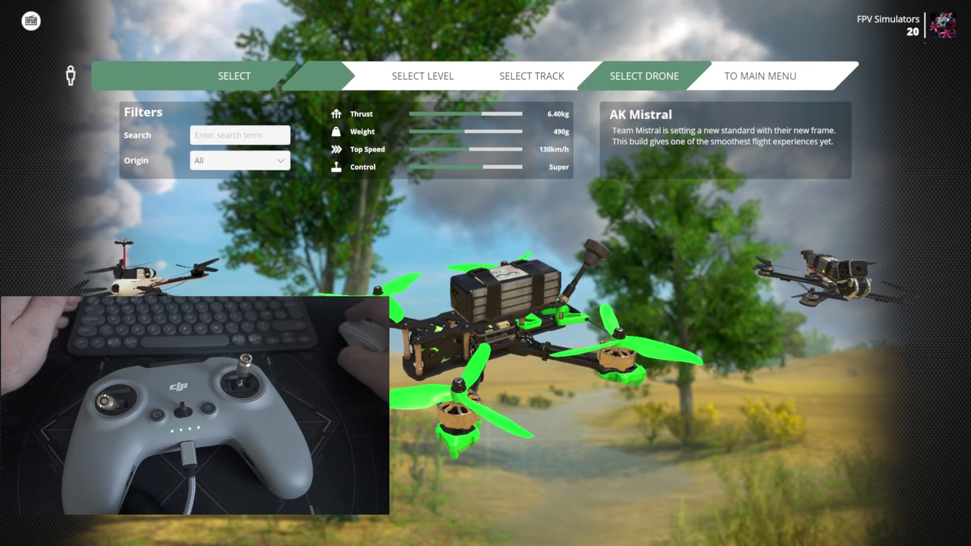
key("Right")
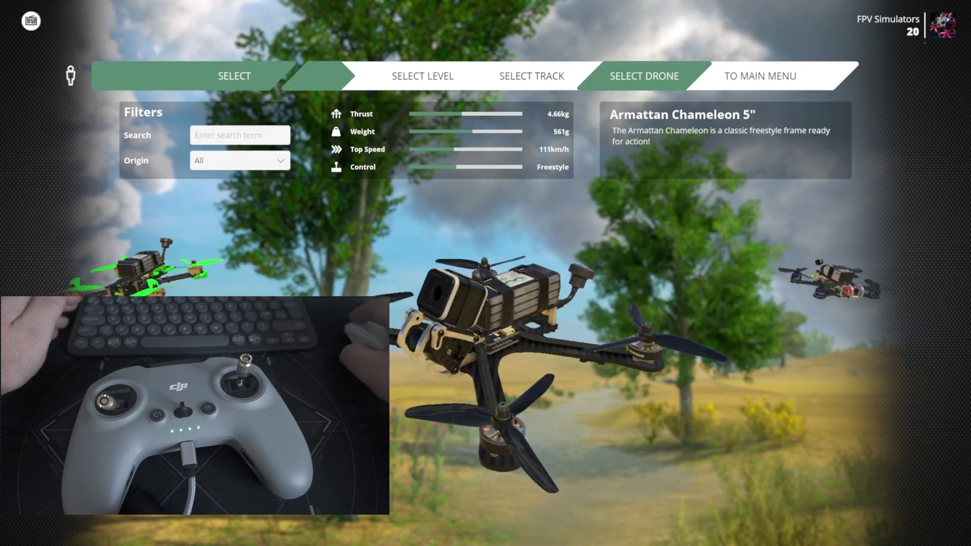
key("Right")
key("Right")
key("Right")
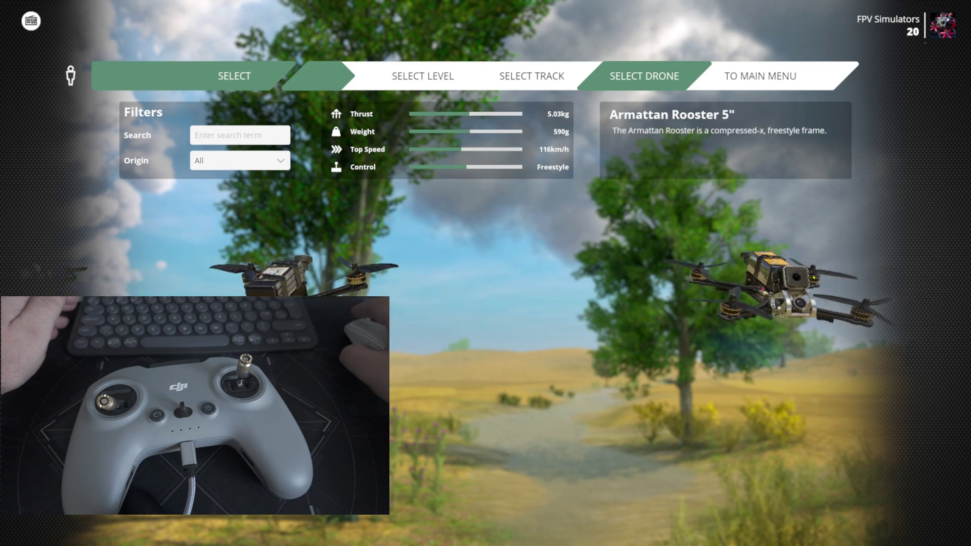
key("Right")
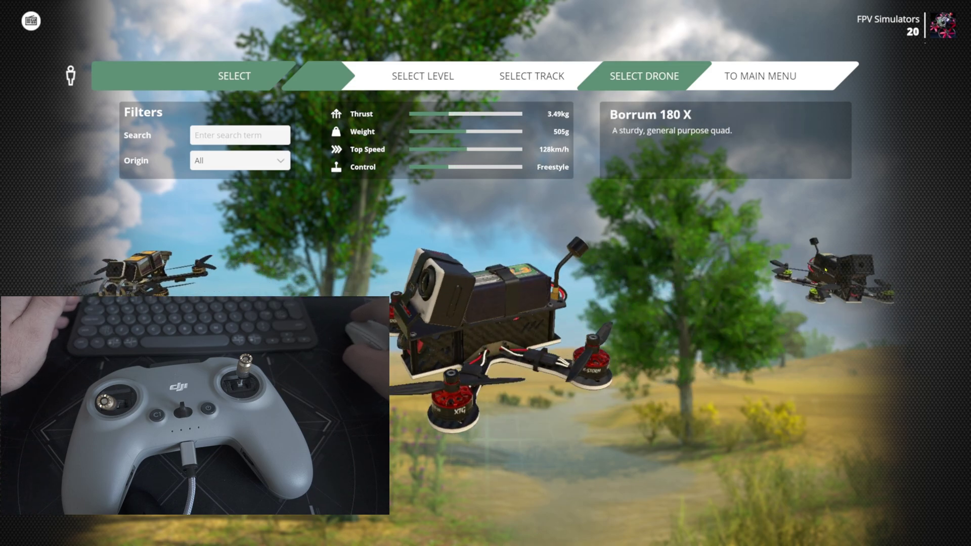
key("Right")
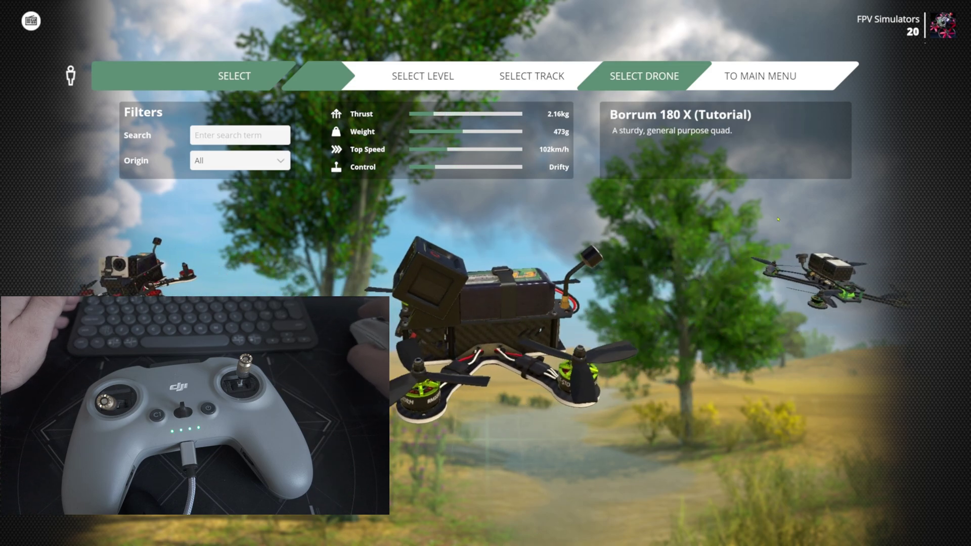
key("Right")
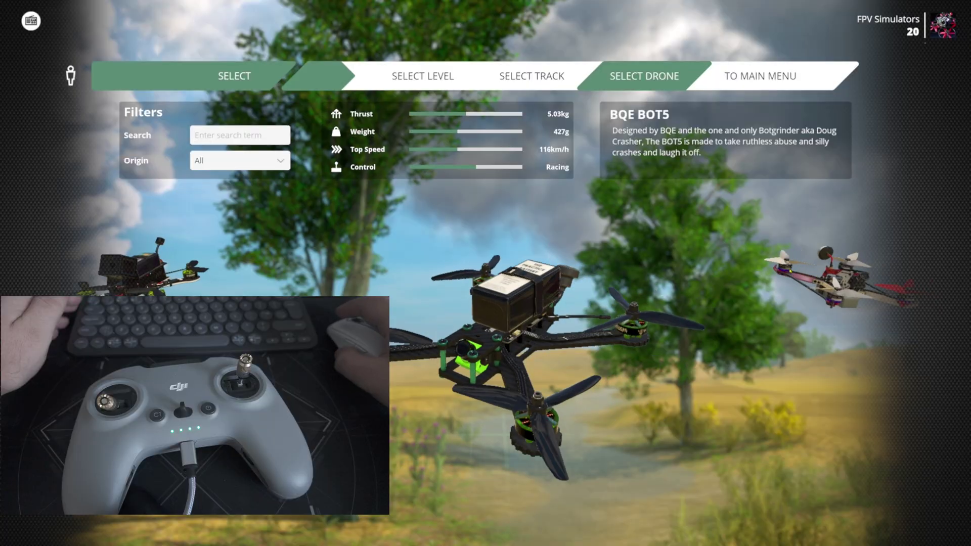
key("Right")
key("Right")
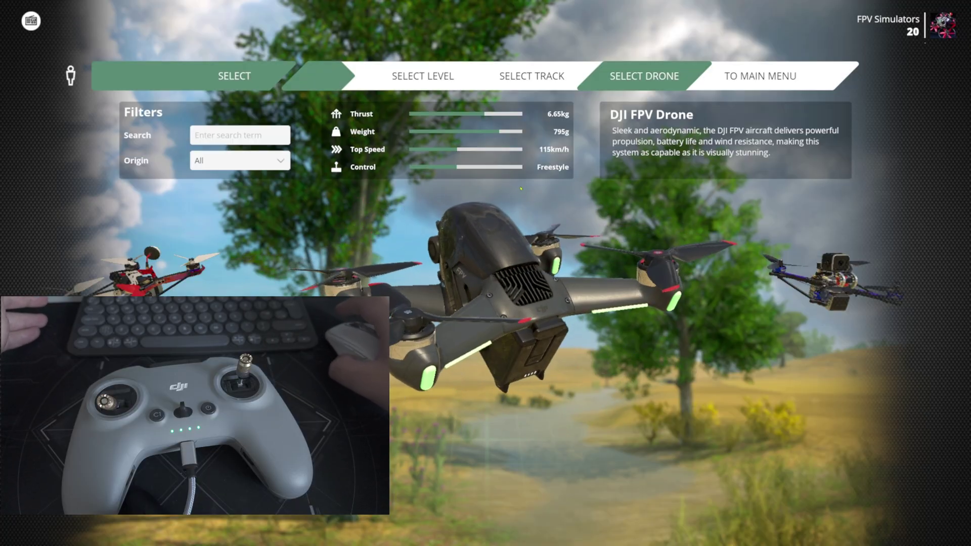
scroll(595, 353, "down", 1)
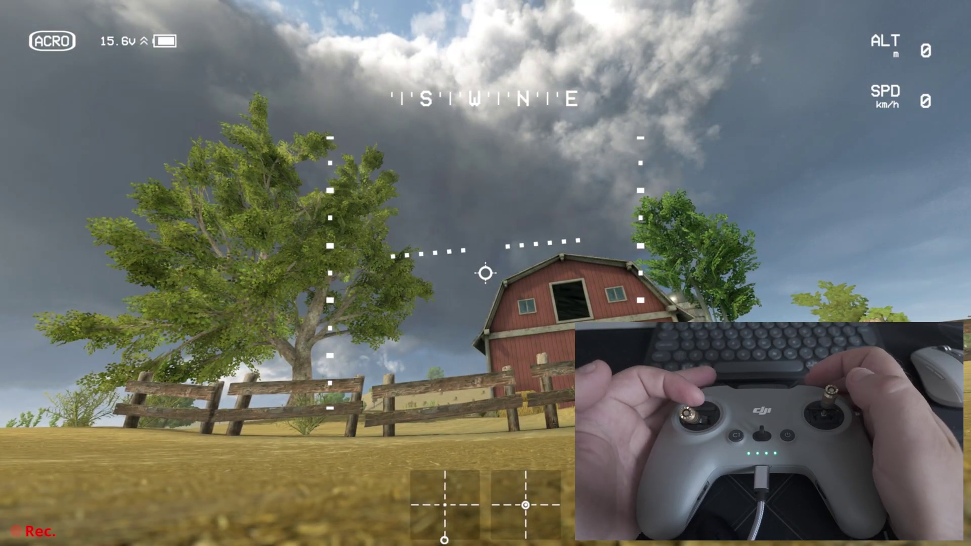
Pause the flight and enter the flight controller settings, copying the drone blueprint to the Fleet
key("Escape")
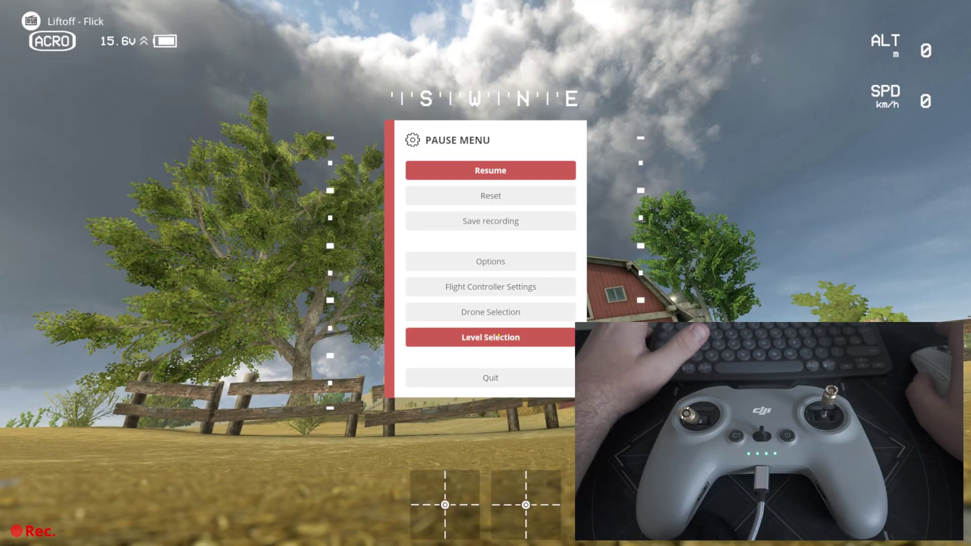
left_click(465, 292)
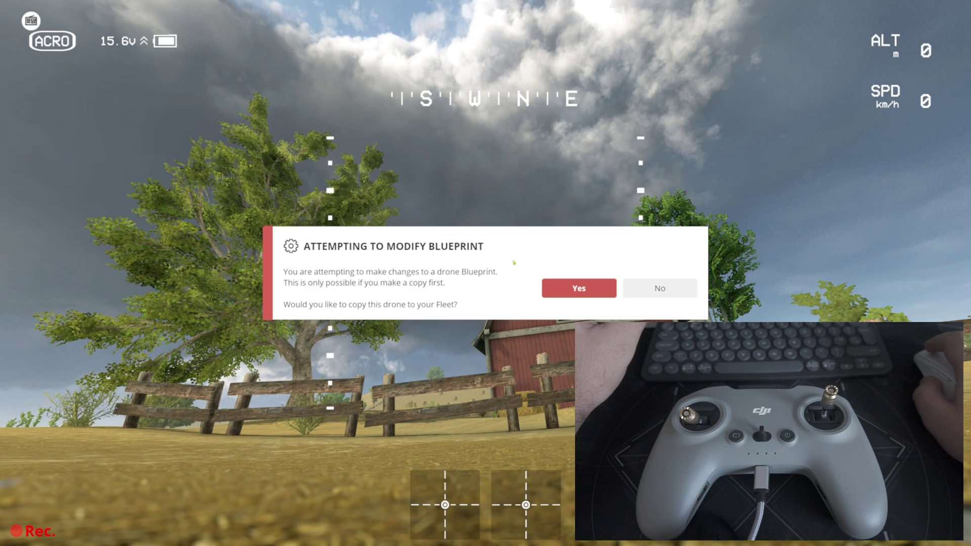
left_click(575, 288)
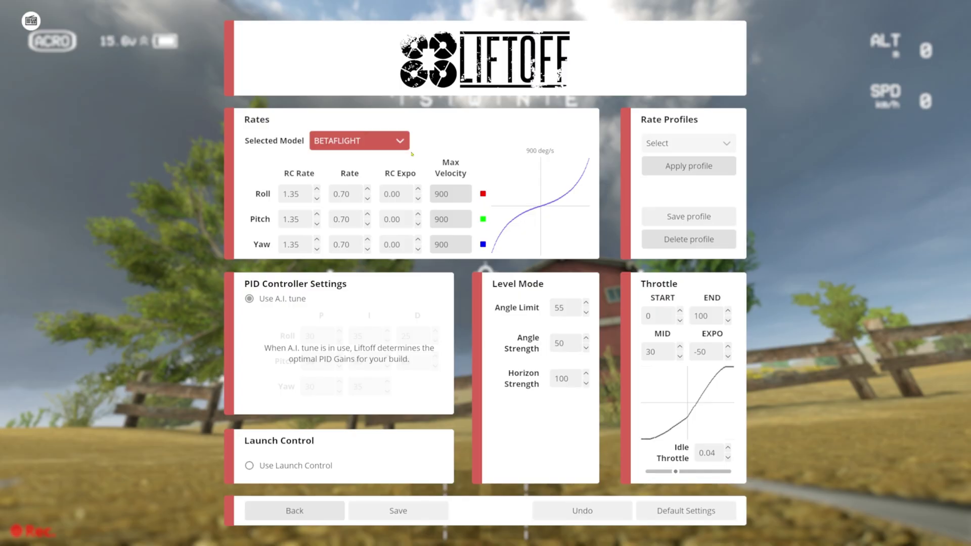
Examine the rate profiles and rate models available in the flight controller settings
left_click(690, 143)
left_click(690, 143)
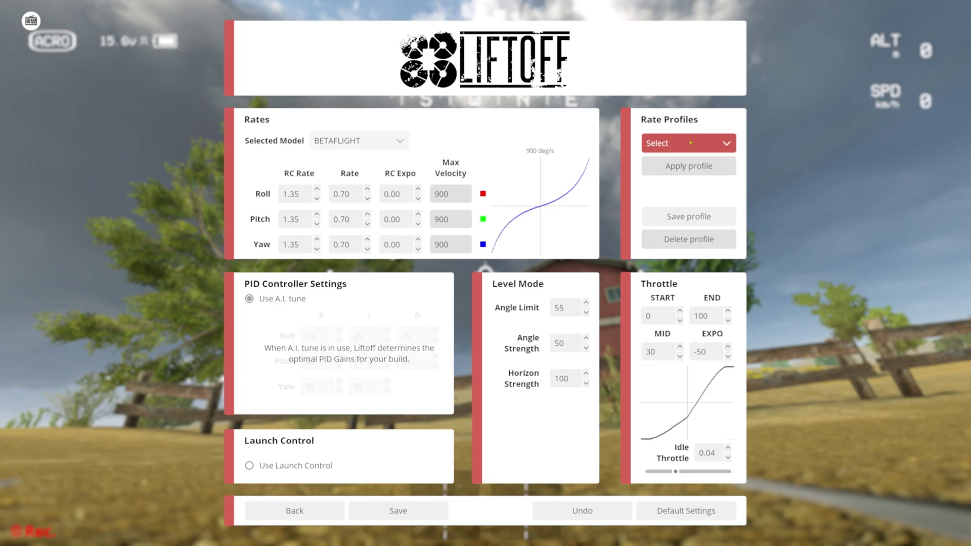
left_click(381, 138)
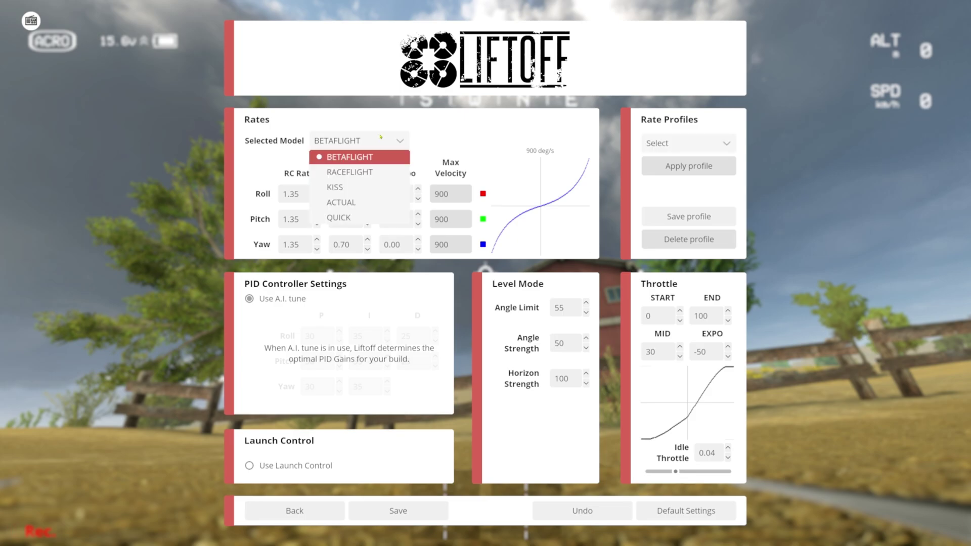
left_click(381, 141)
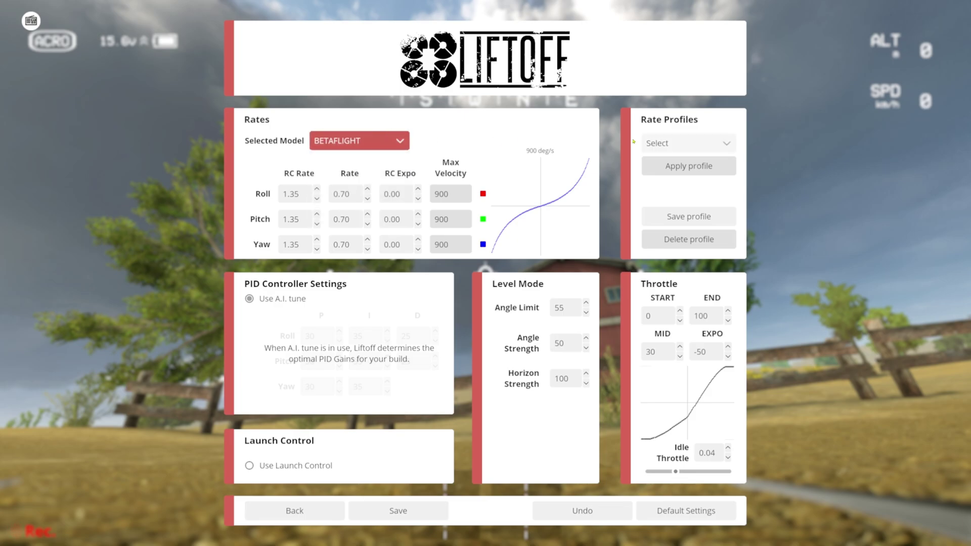
Apply the fpv sIMULATORS rate profile and switch the rate model back to BETAFLIGHT
left_click(726, 143)
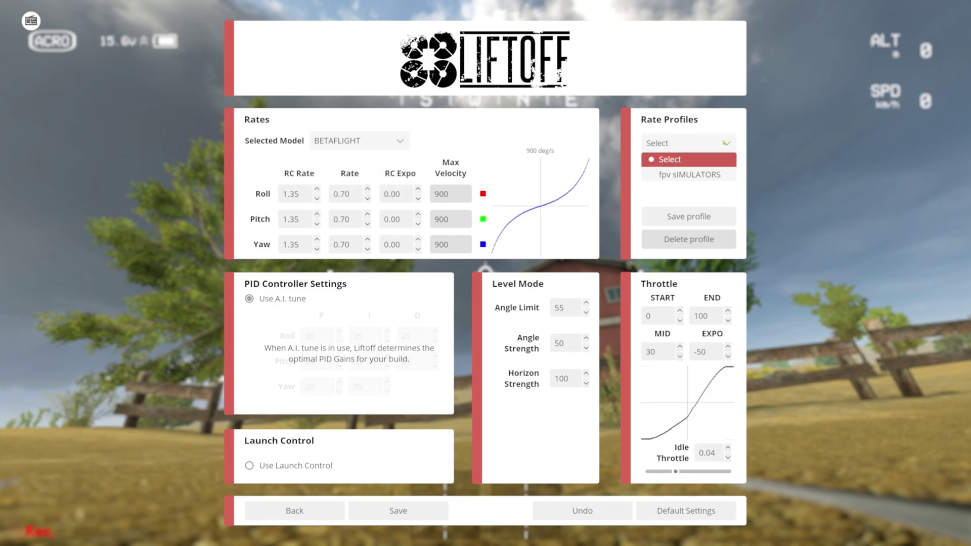
left_click(713, 174)
left_click(708, 167)
left_click(364, 144)
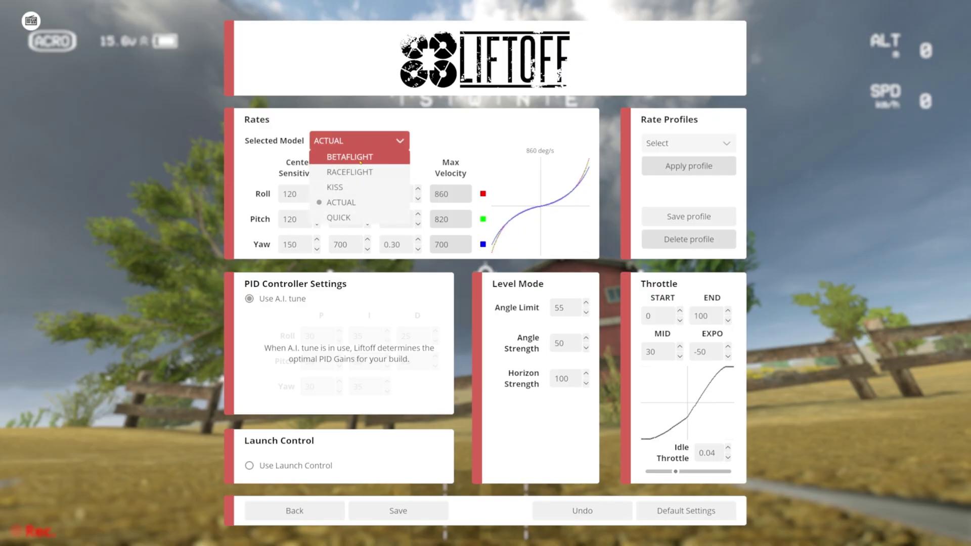
left_click(362, 159)
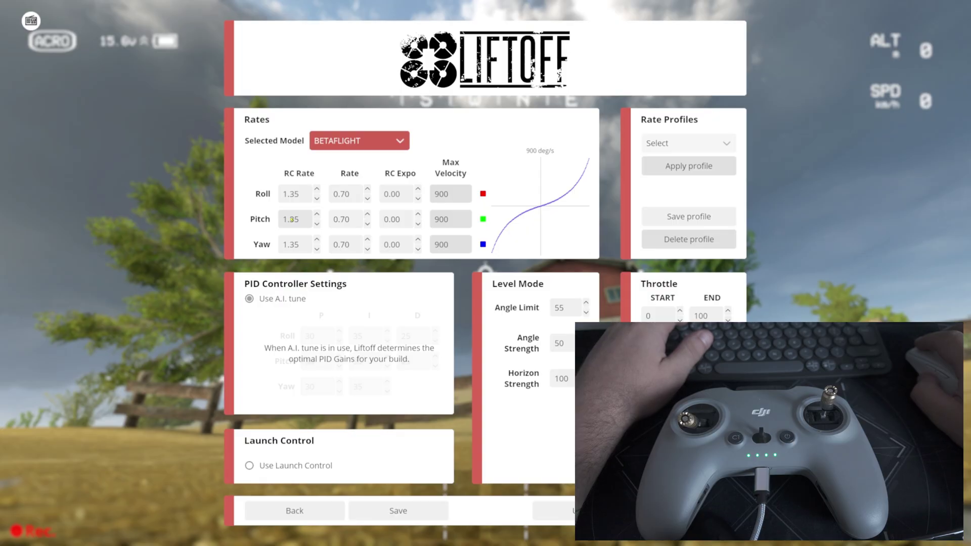
Lower the yaw RC rate to 1.25 and the yaw rate to 0.65
left_click(317, 249)
left_click(317, 249)
left_click(316, 249)
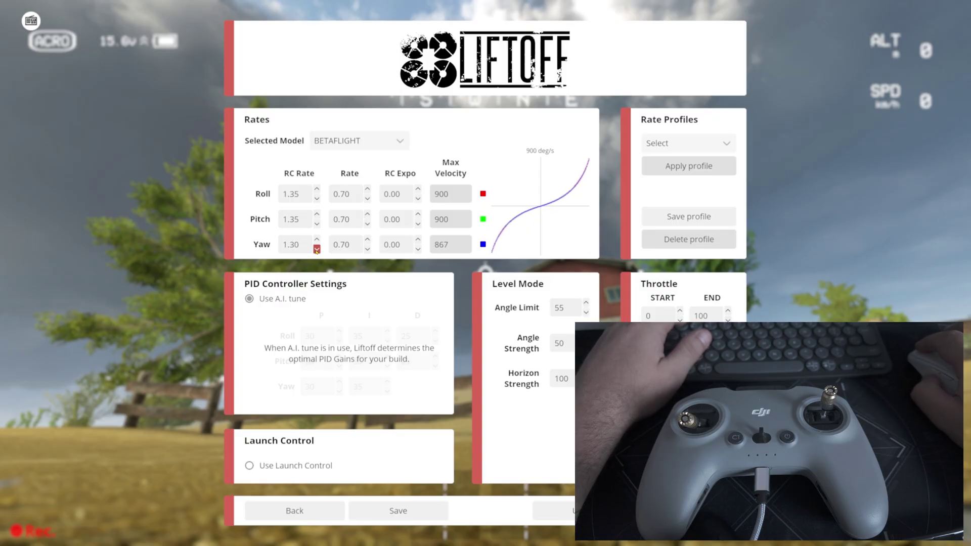
left_click(317, 249)
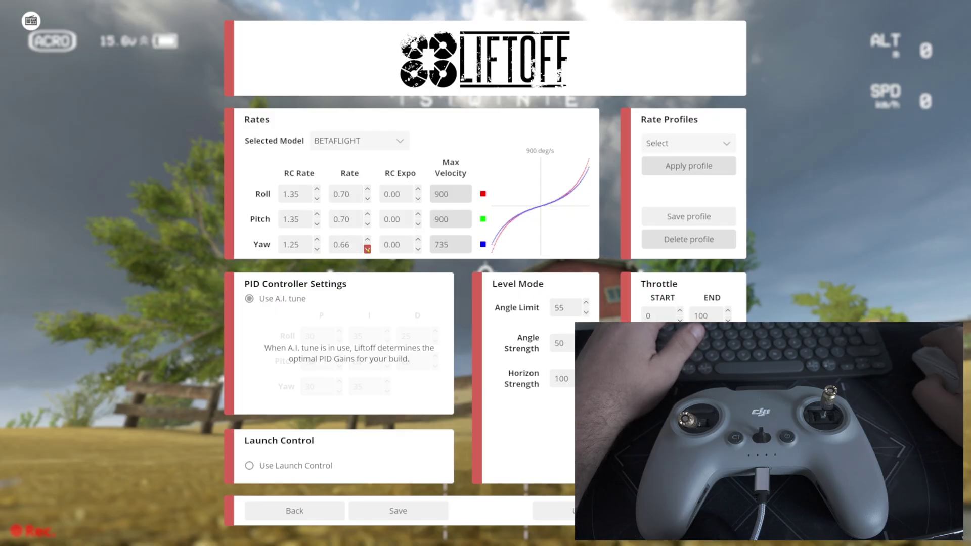
Set the RC expo to 0.20 for roll, 0.22 for pitch and 0.18 for yaw
left_click(400, 193)
type("0.")
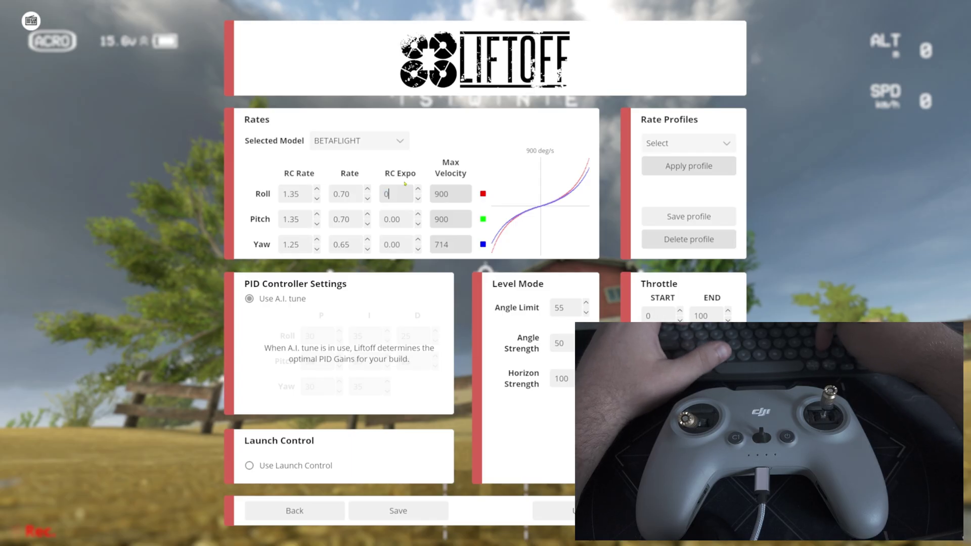
type("20")
left_click(406, 217)
type("0")
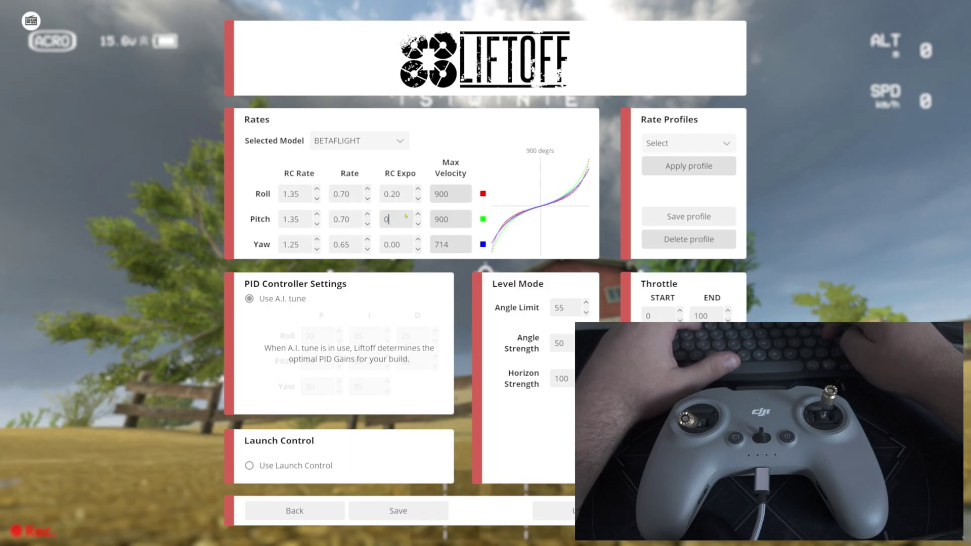
type(".22")
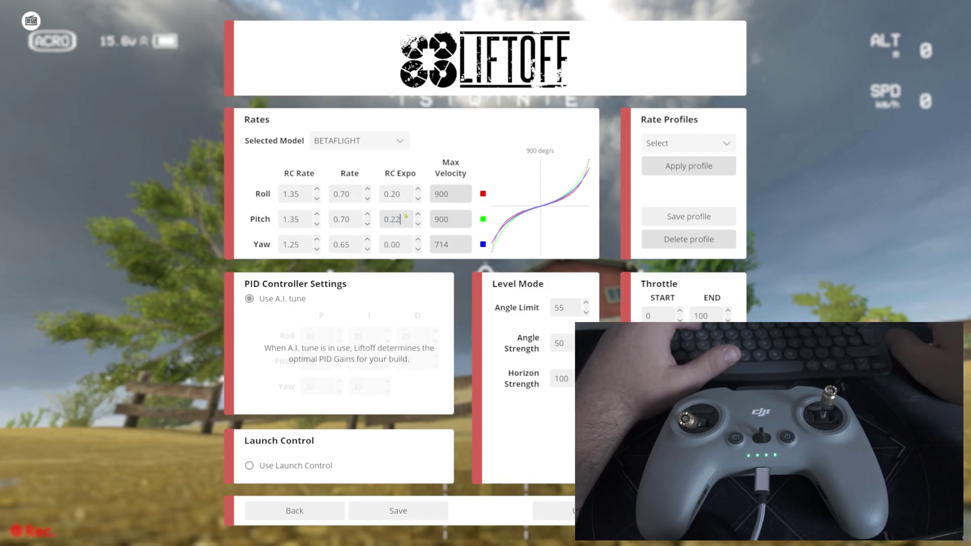
left_click(402, 251)
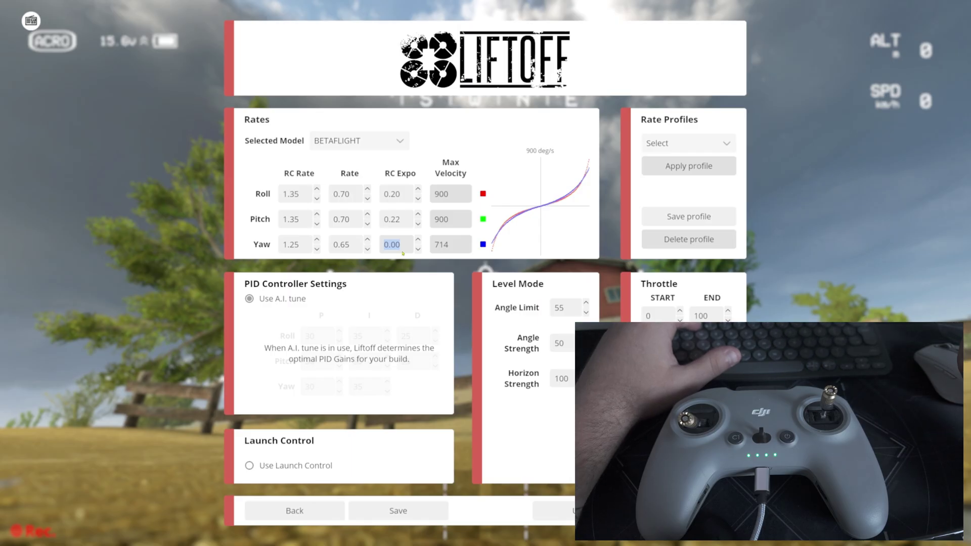
type("0.")
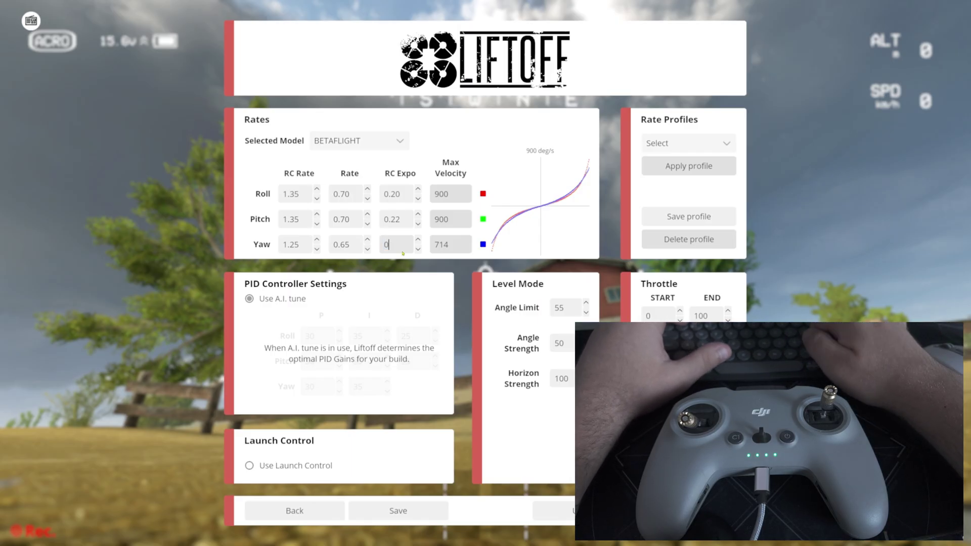
type("18")
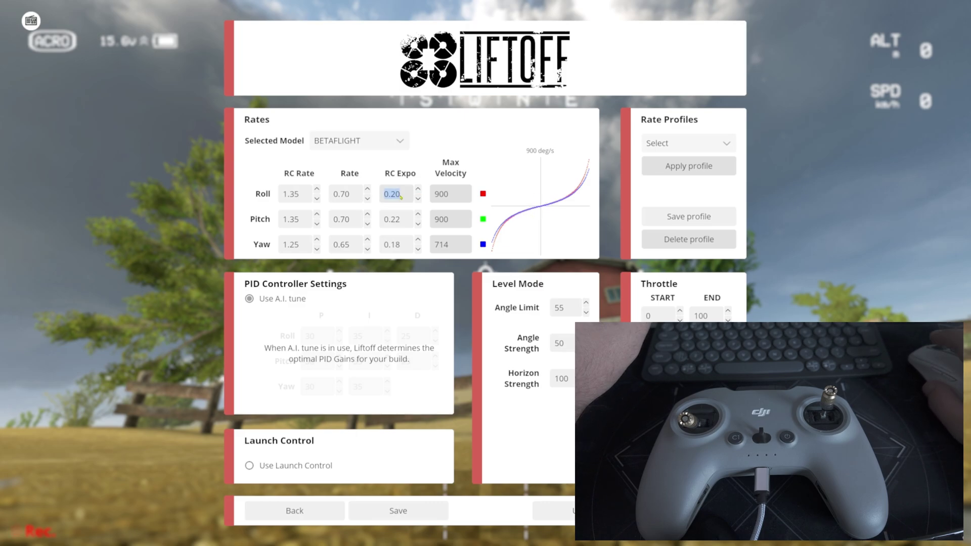
Try a roll RC expo of 0.80 to compare the rate curve and restore it to 0.20
type("0.8")
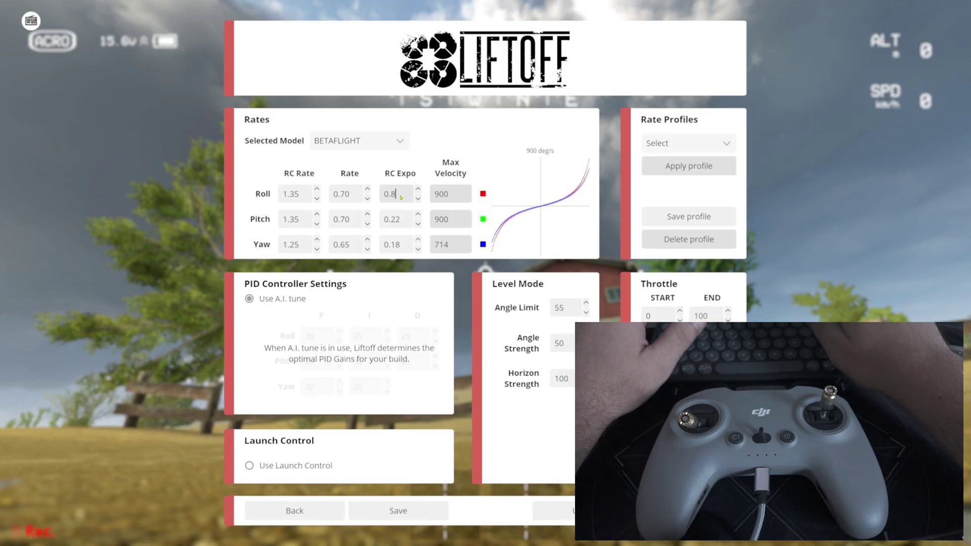
key("Return")
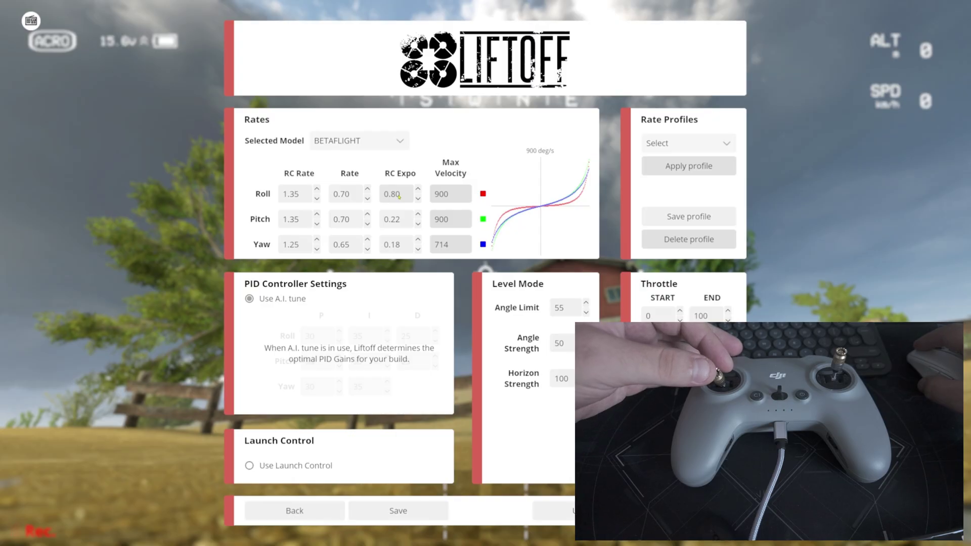
double_click(397, 195)
type("0.20")
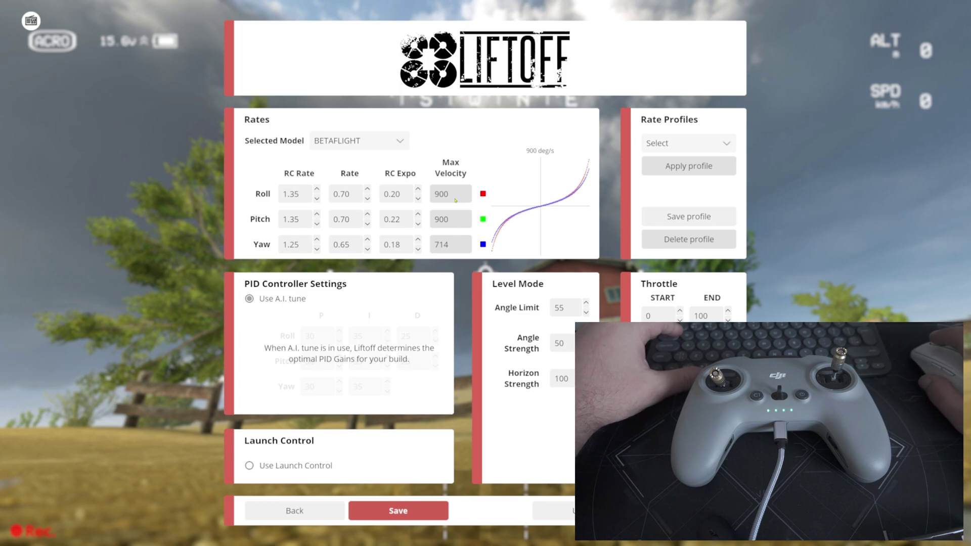
Close the flight controller settings and resume the free flight
key("Escape")
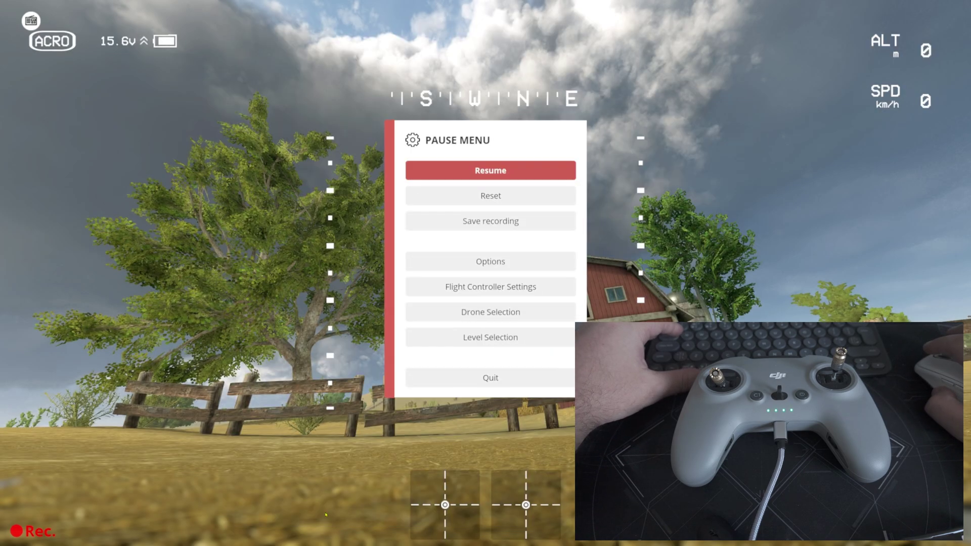
left_click(514, 175)
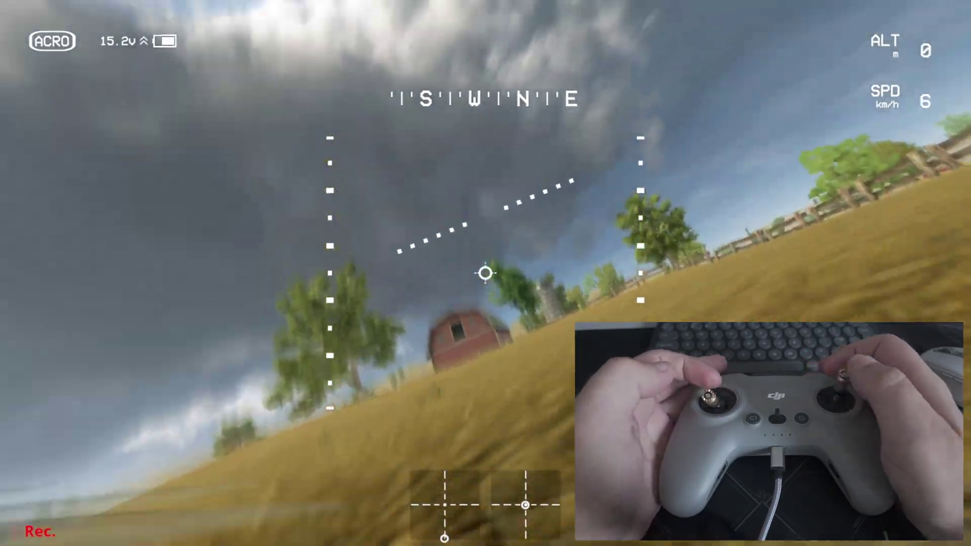
Check the option categories available while the flight is paused and resume flying
key("Escape")
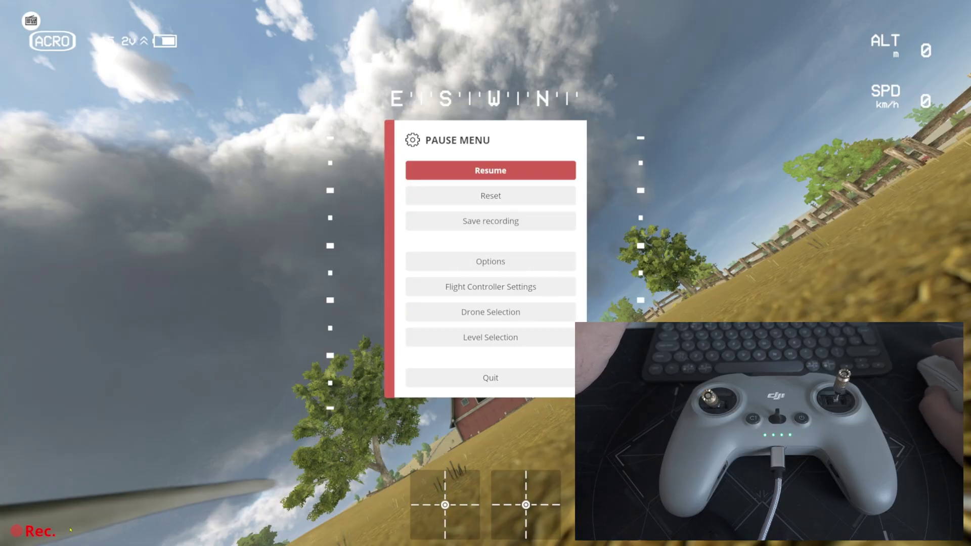
left_click(561, 262)
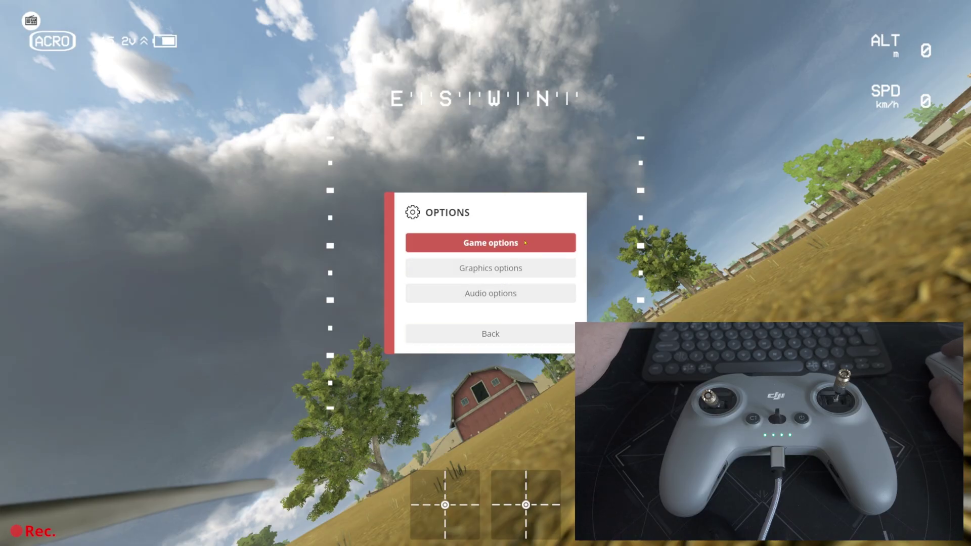
left_click(511, 328)
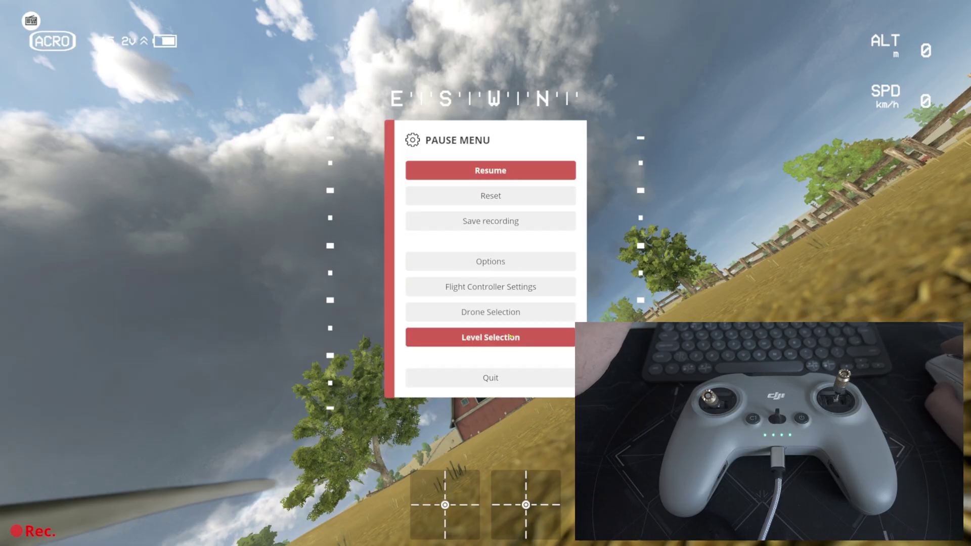
left_click(532, 170)
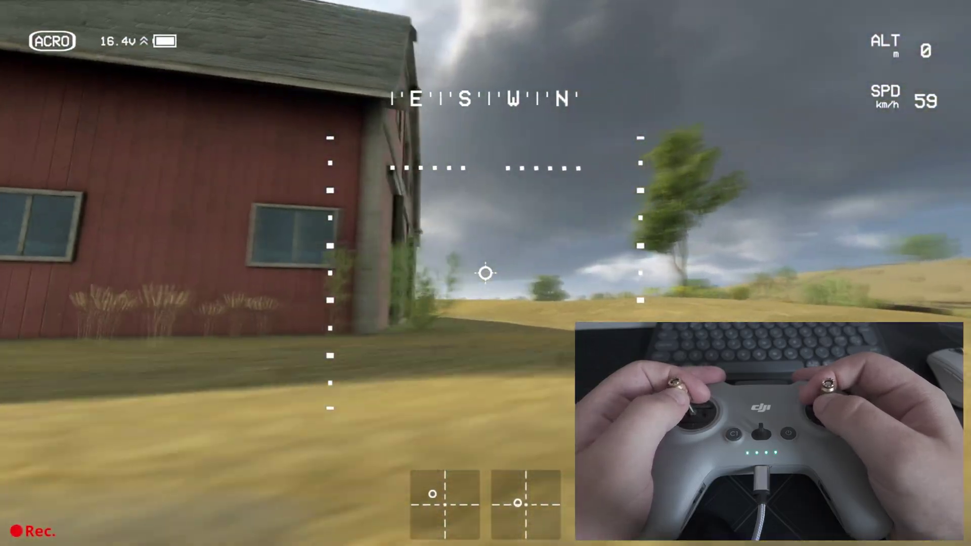